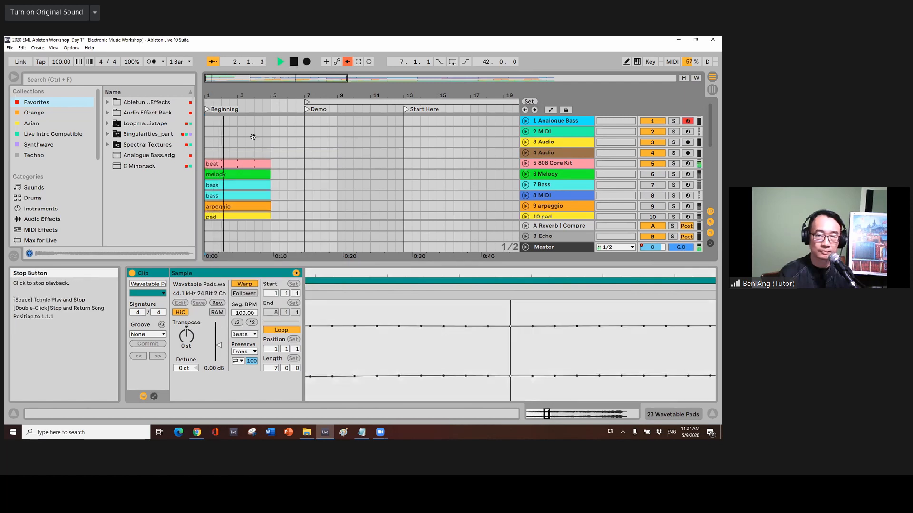
Stop the playback of the arrangement.
left_click(293, 62)
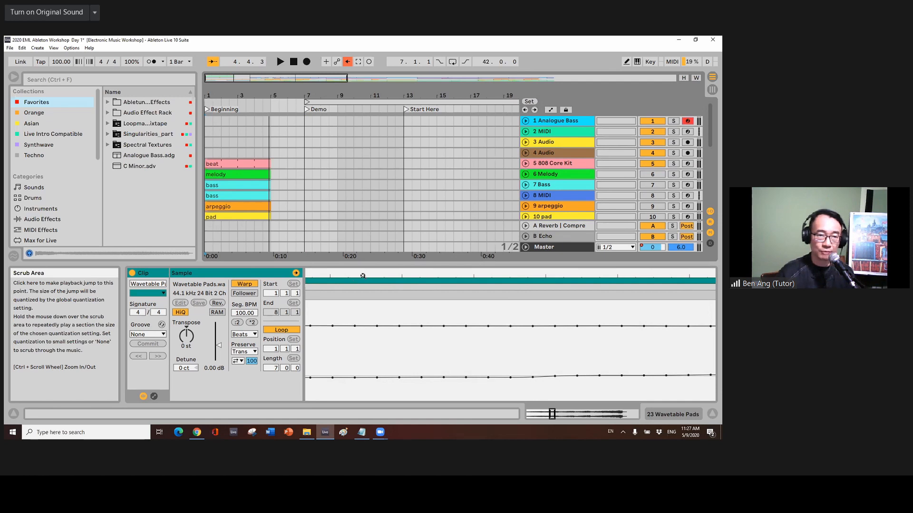
left_click(10, 48)
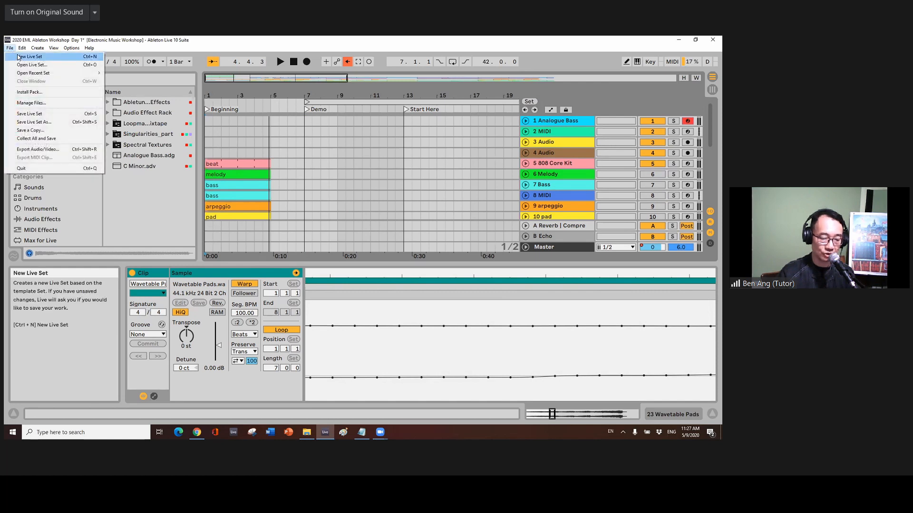
left_click(25, 55)
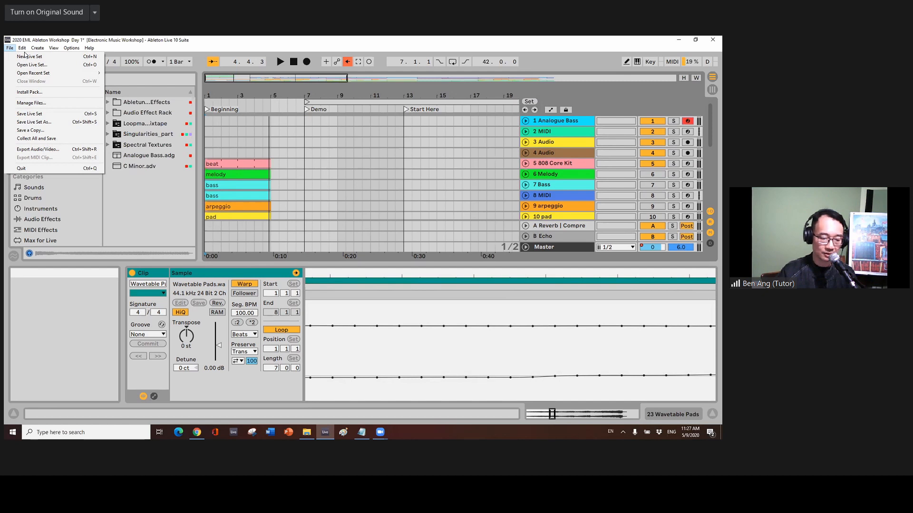
mouse_move(22, 47)
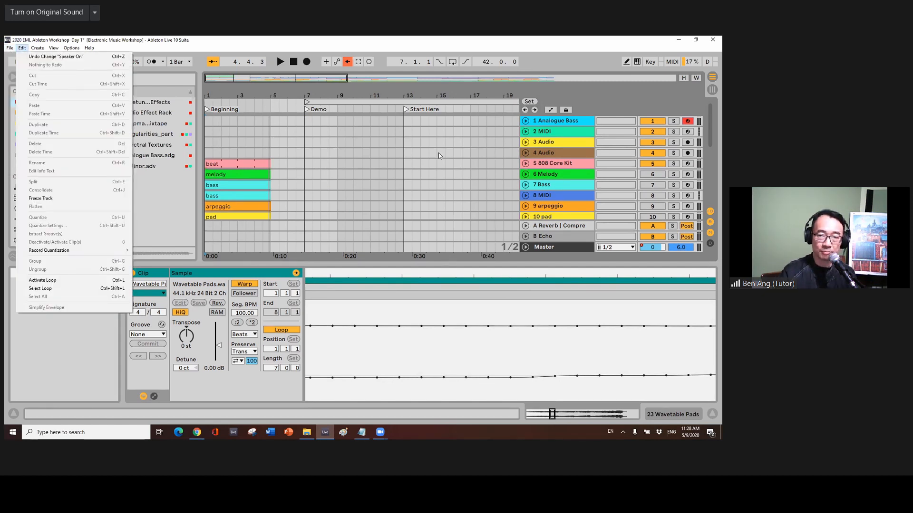
Unfold the Master track and set both its track volume and its preview/cue volume to -12 dB.
left_click(653, 250)
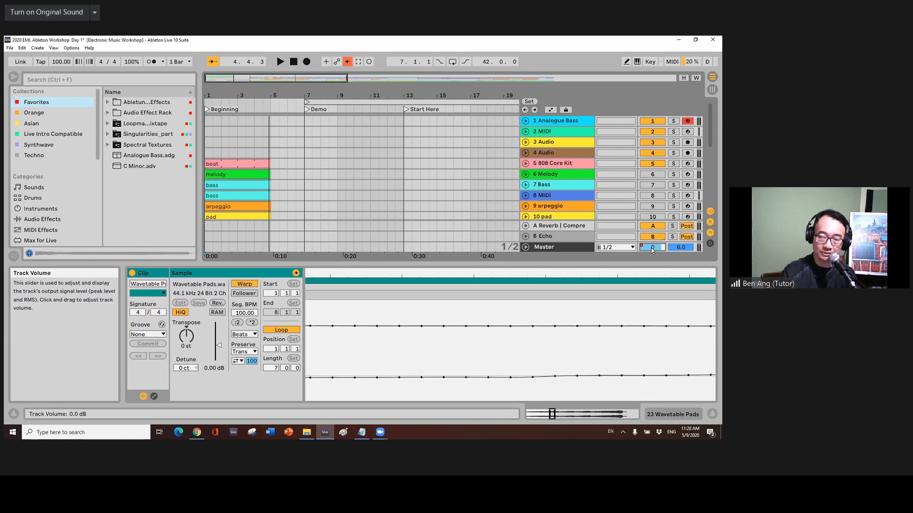
left_click(525, 247)
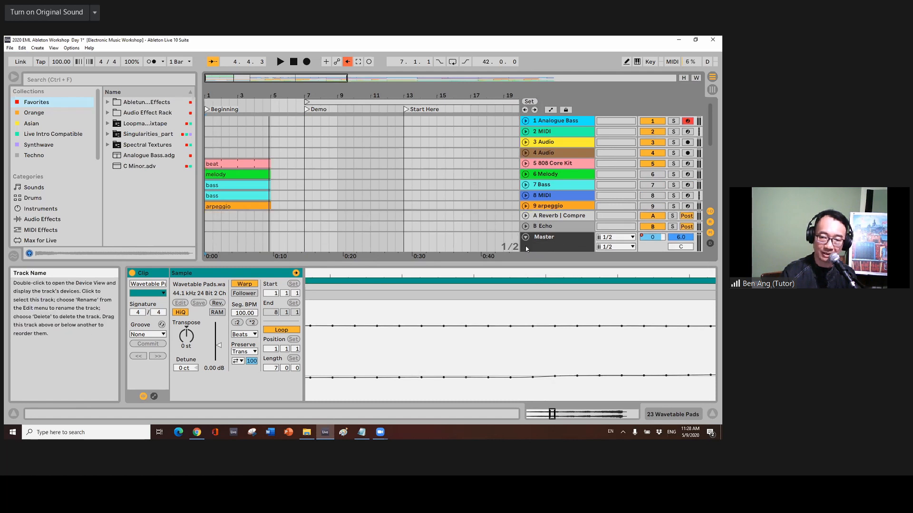
left_click_drag(569, 262, 568, 282)
left_click(570, 254)
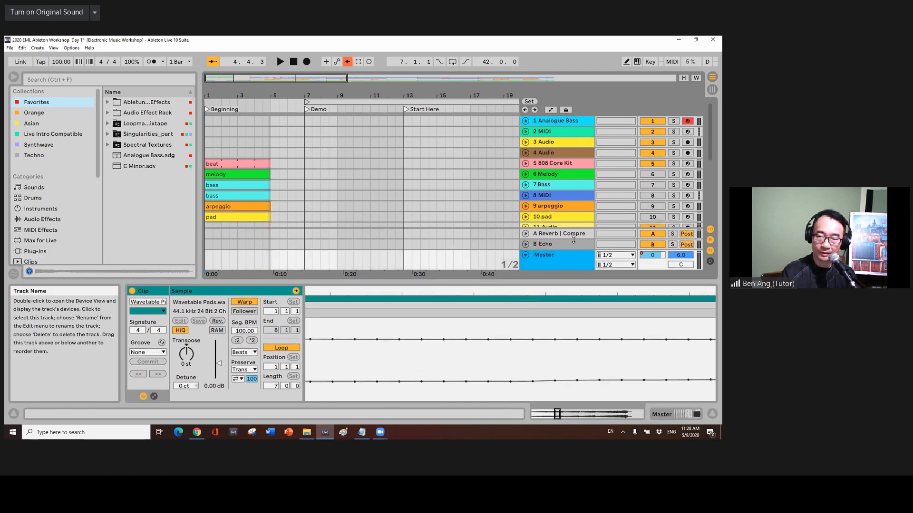
left_click(651, 246)
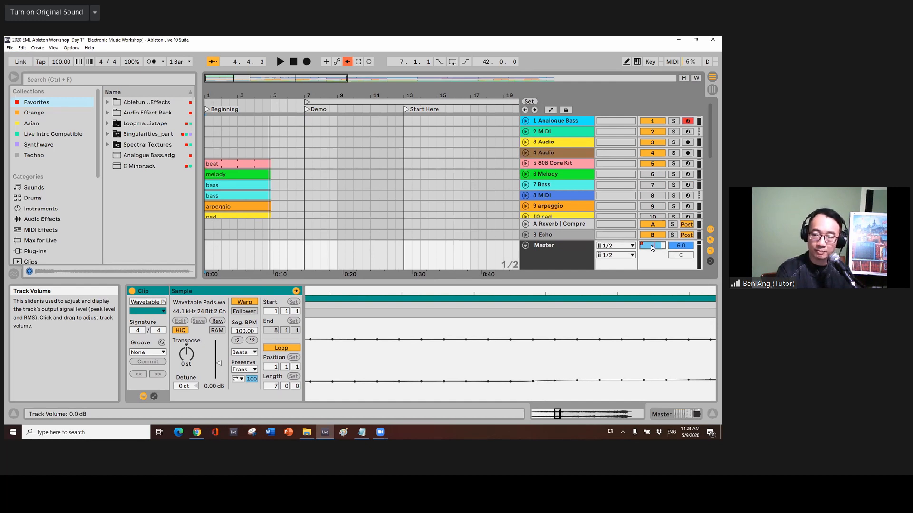
type("-12")
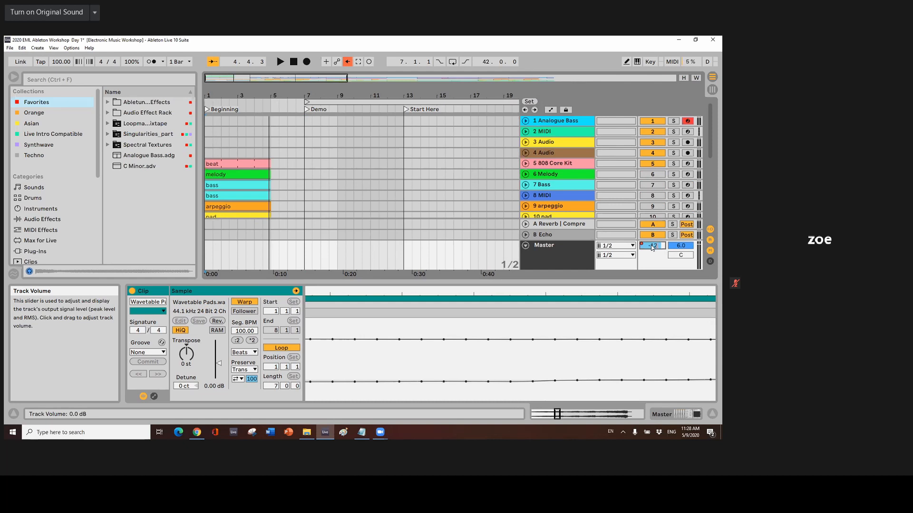
key("Return")
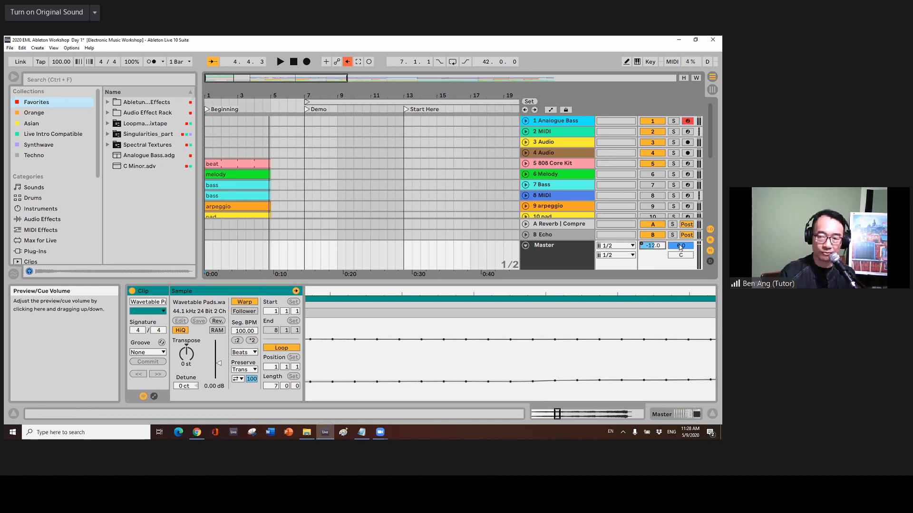
left_click_drag(680, 247, 680, 266)
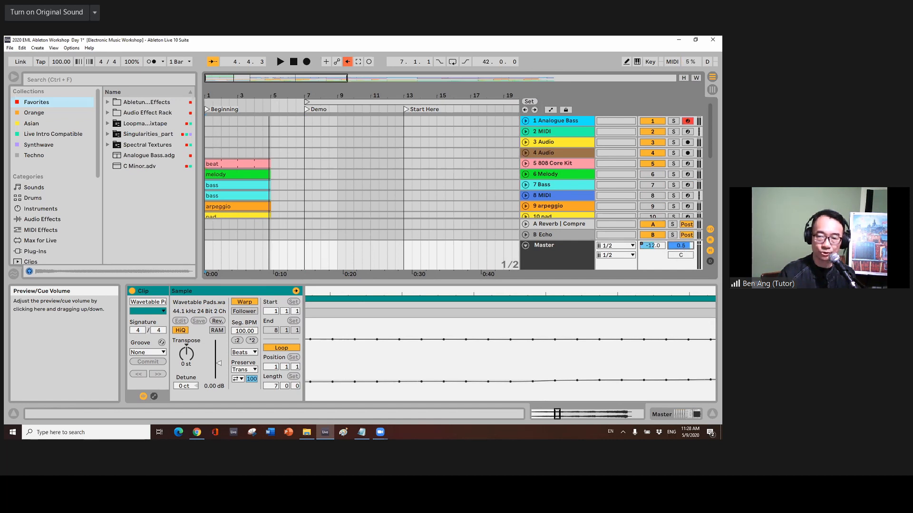
left_click_drag(694, 243, 694, 261)
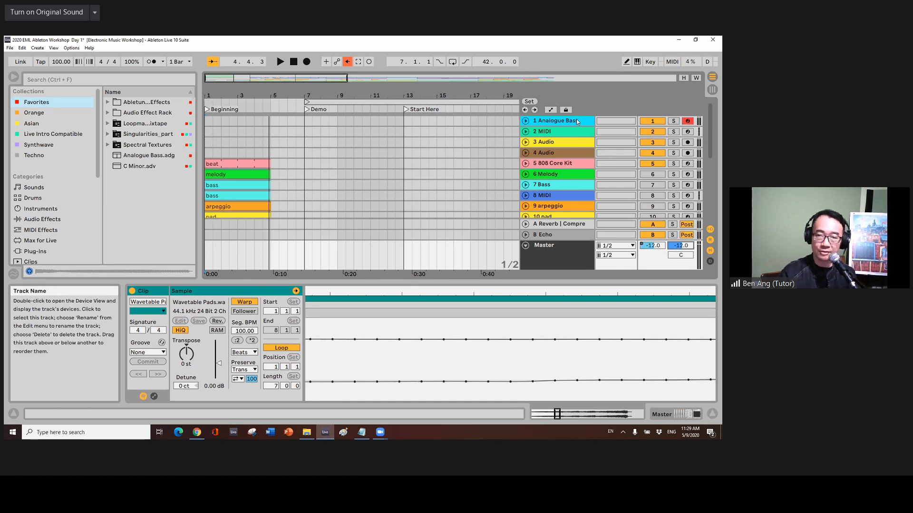
Search the Drums category for "ld" and load LD Core Kit.adg onto the Analogue Bass track.
left_click(41, 201)
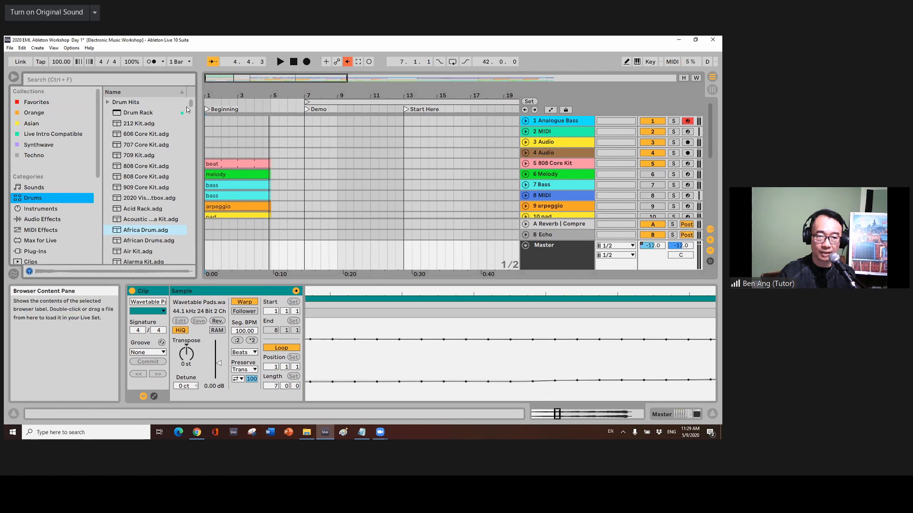
left_click_drag(190, 102, 193, 164)
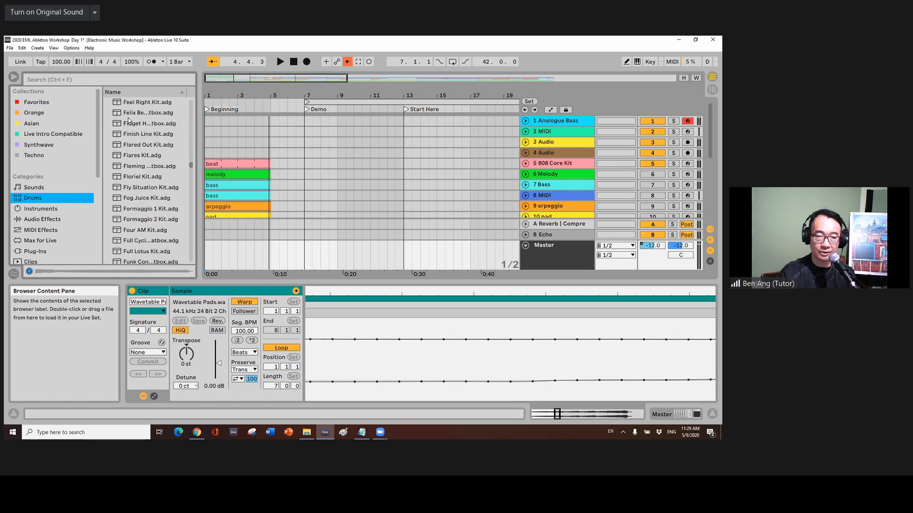
left_click(72, 75)
type("ld")
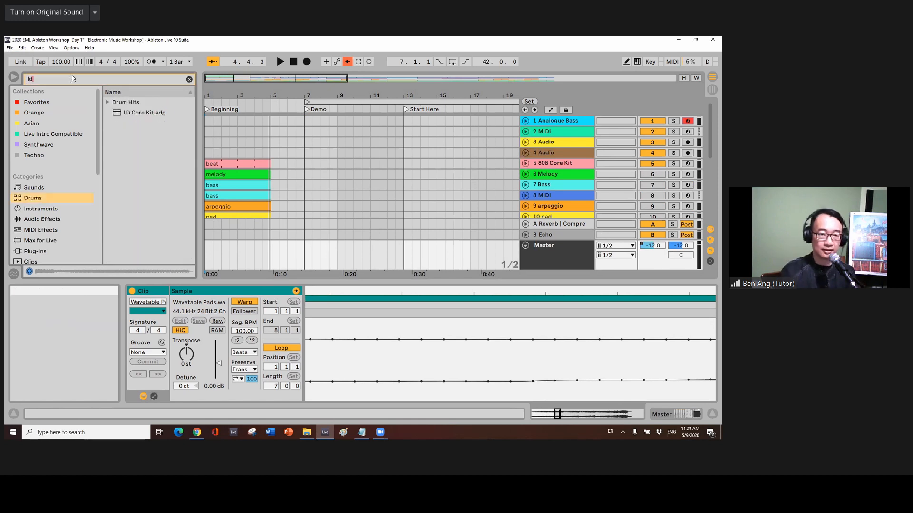
left_click(139, 113)
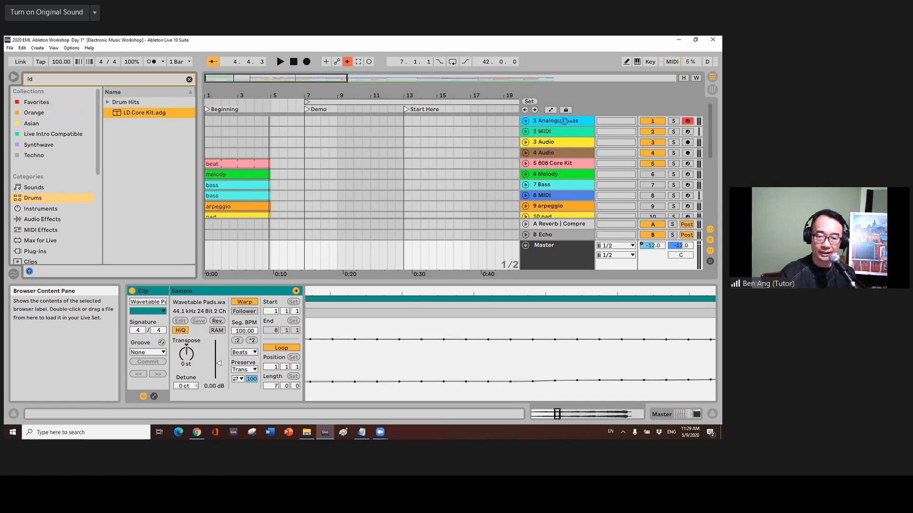
Enable the computer MIDI keyboard and shift its octave range to start at C1 for the drum kit.
left_click(636, 62)
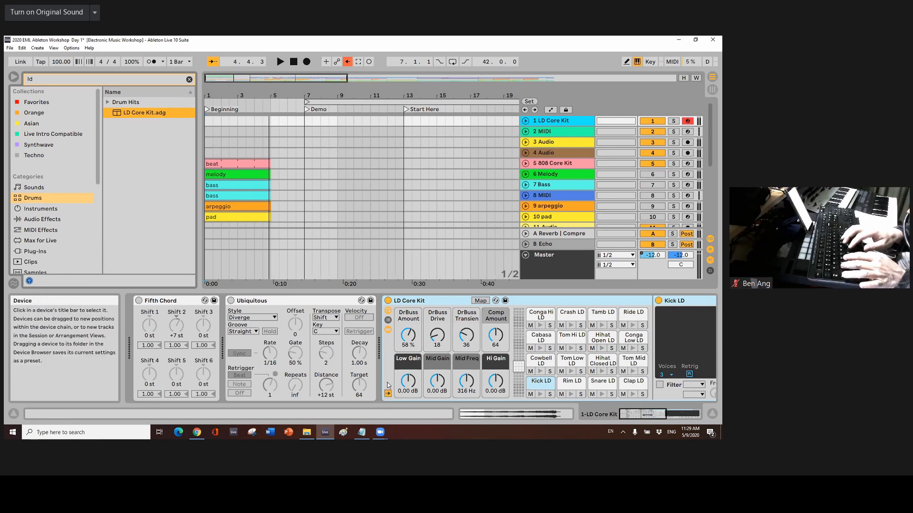
key("a")
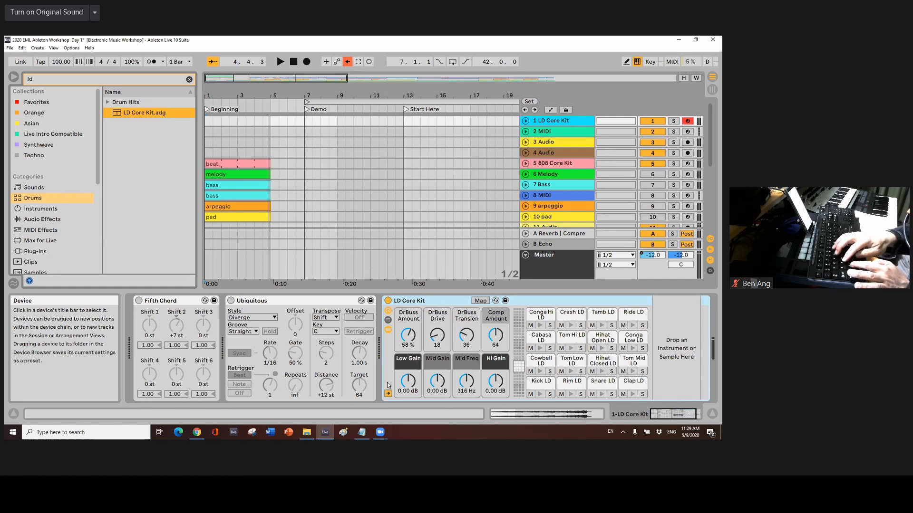
key("z")
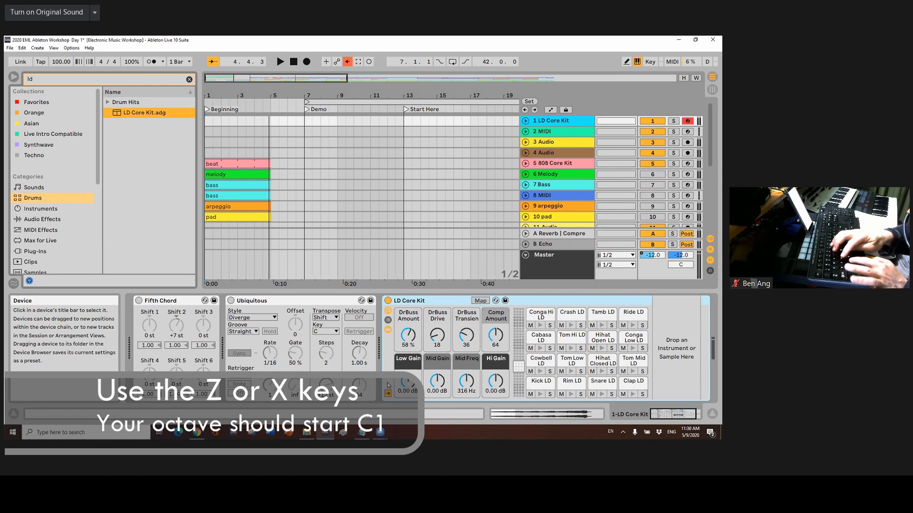
key("x")
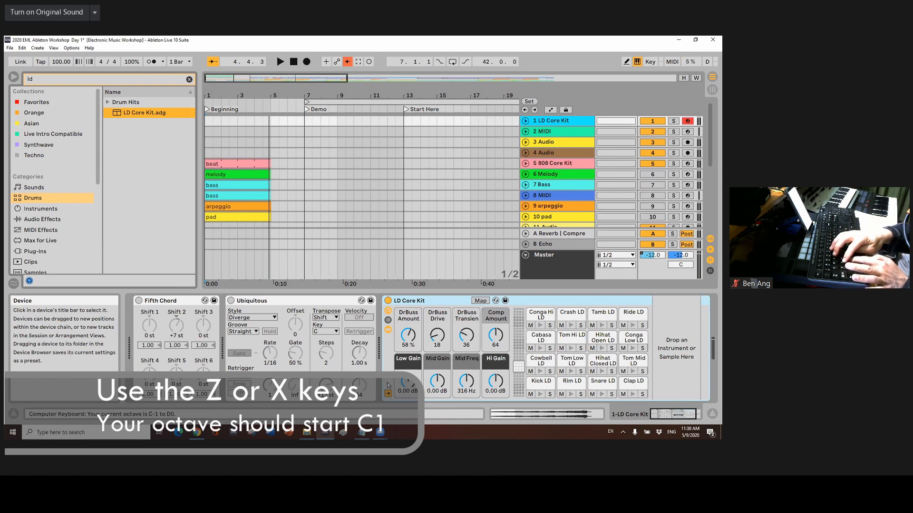
key("x")
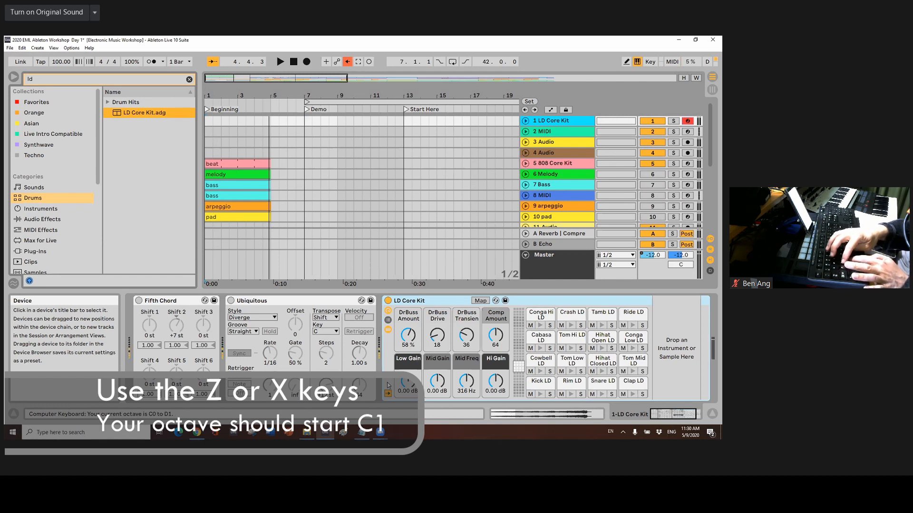
Audition the Kick LD and Snare LD sounds of LD Core Kit with the computer MIDI keyboard.
key("a")
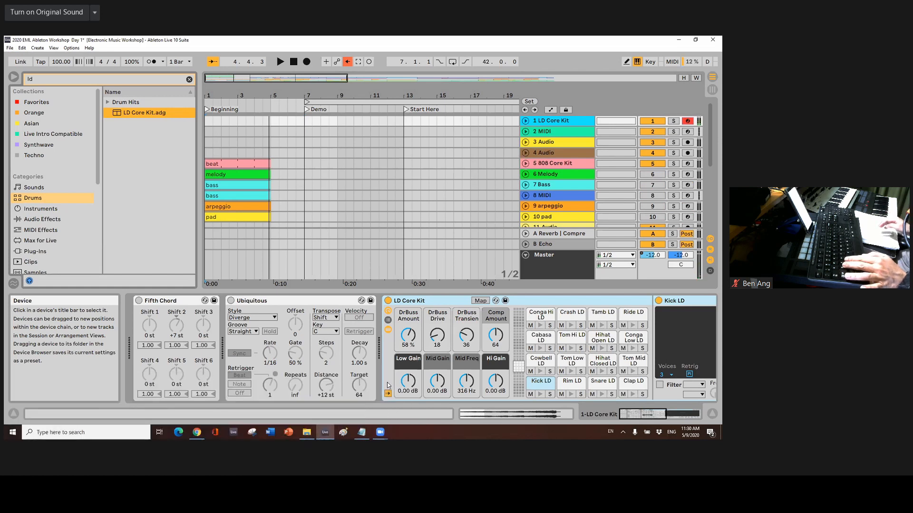
key("a")
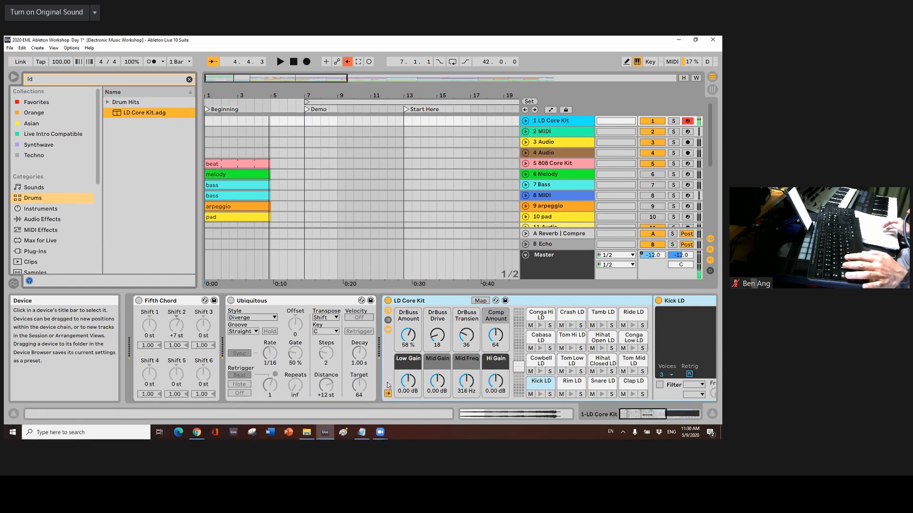
key("a")
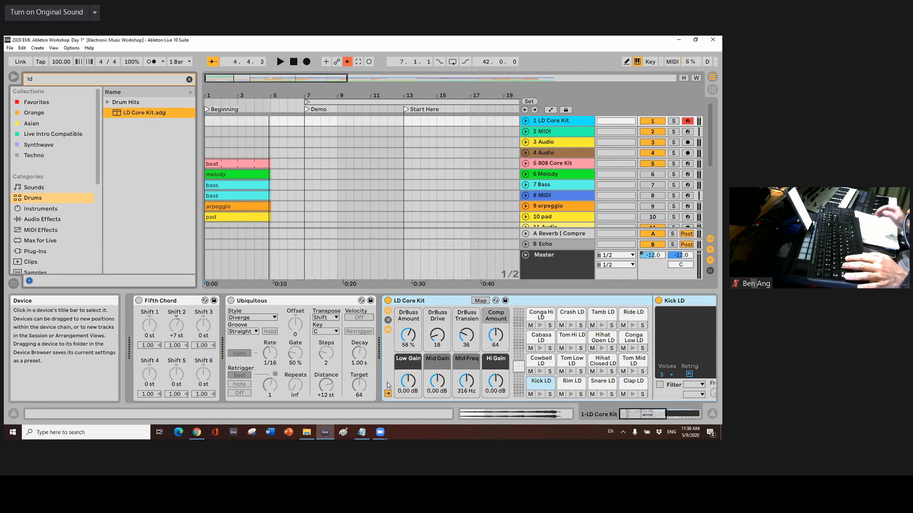
key("a")
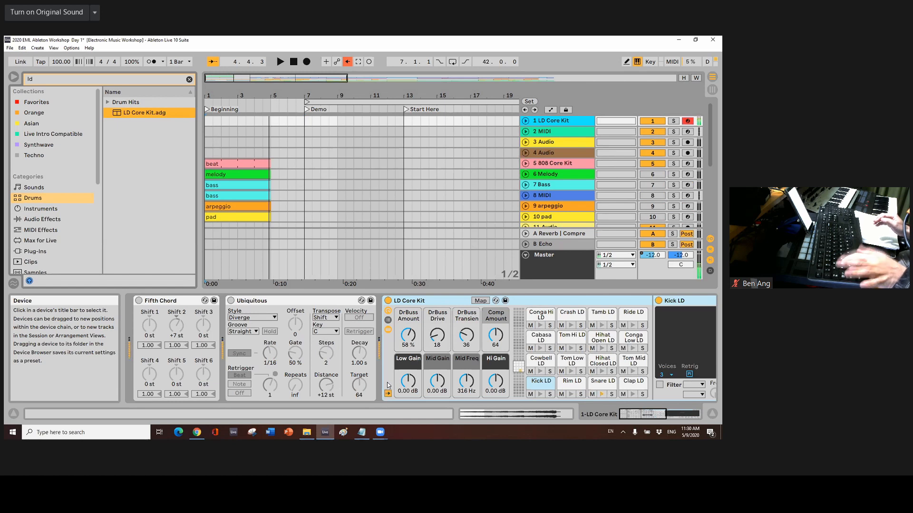
key("s")
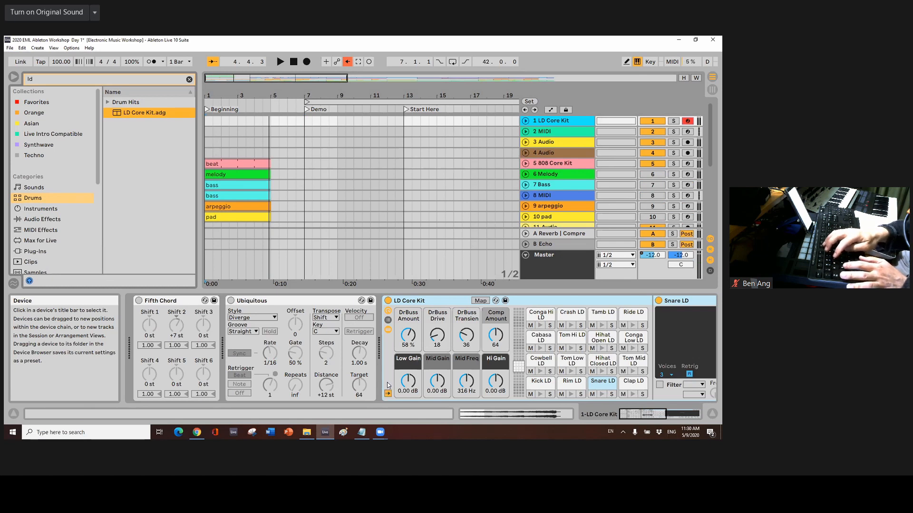
key("a")
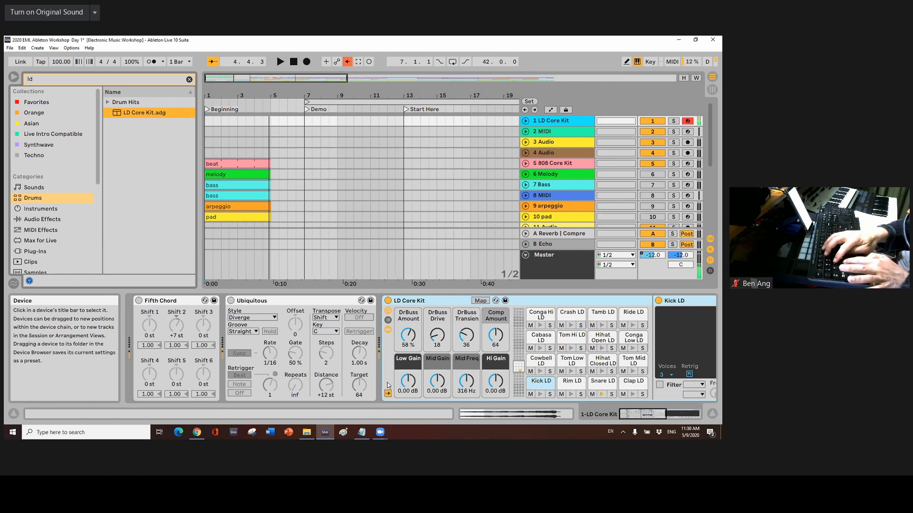
key("d")
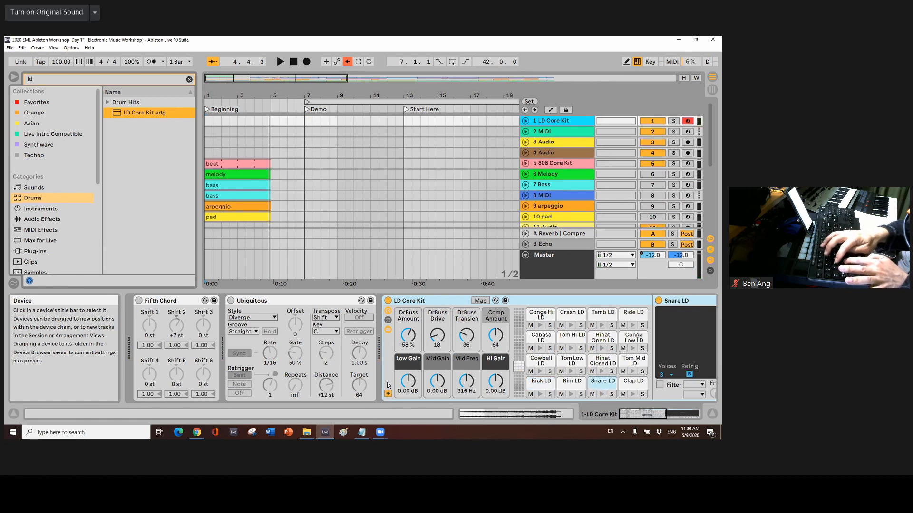
Audition the kit's other sounds, including rim, clap, cowbell, low tom and closed hi-hat, with the computer MIDI keyboard.
key("w")
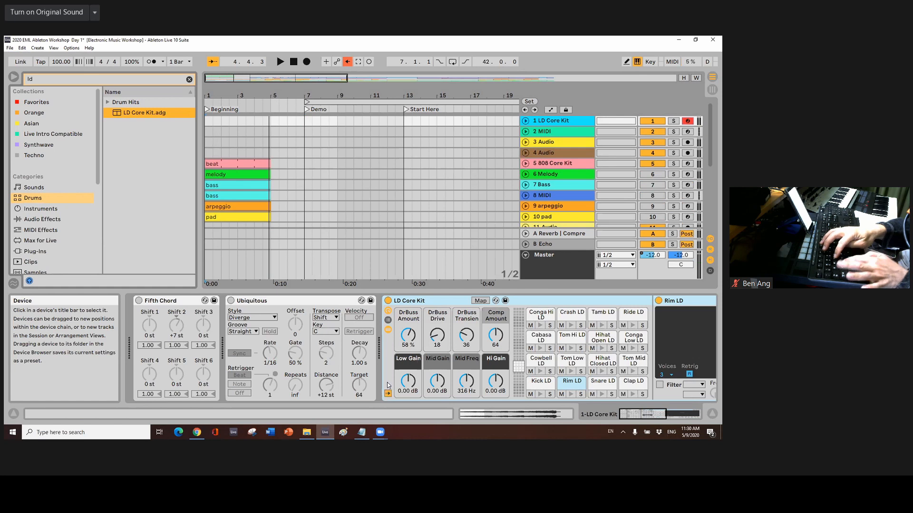
key("s")
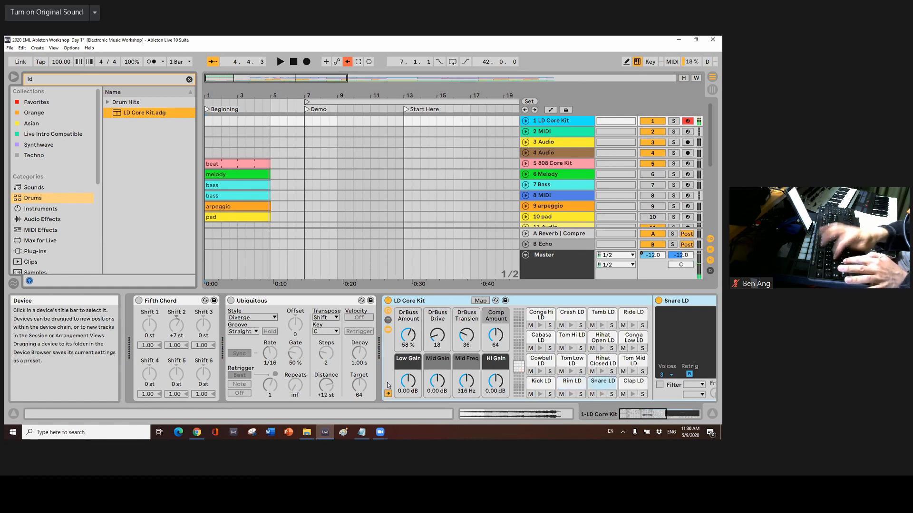
key("e")
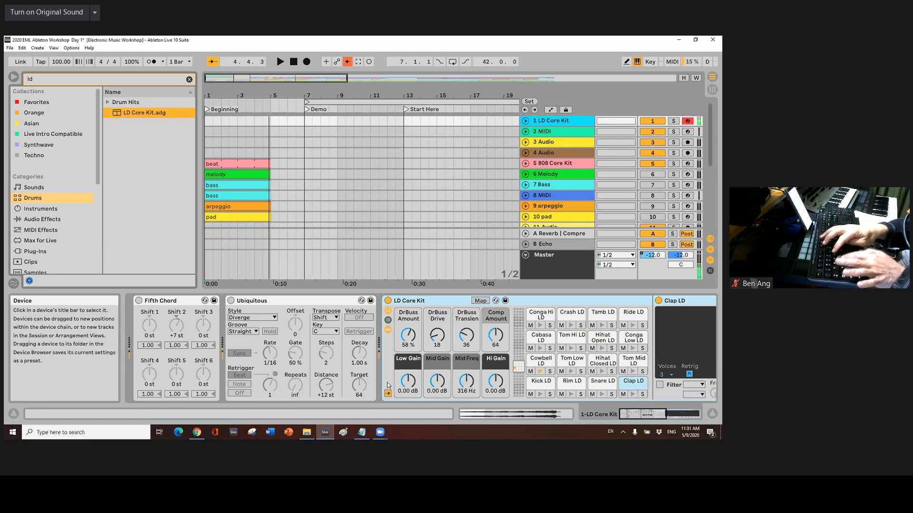
key("d")
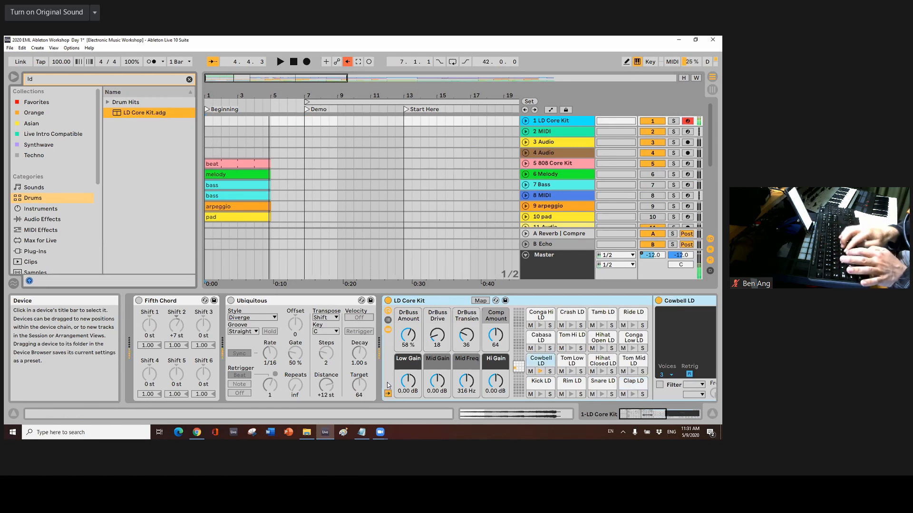
key("f")
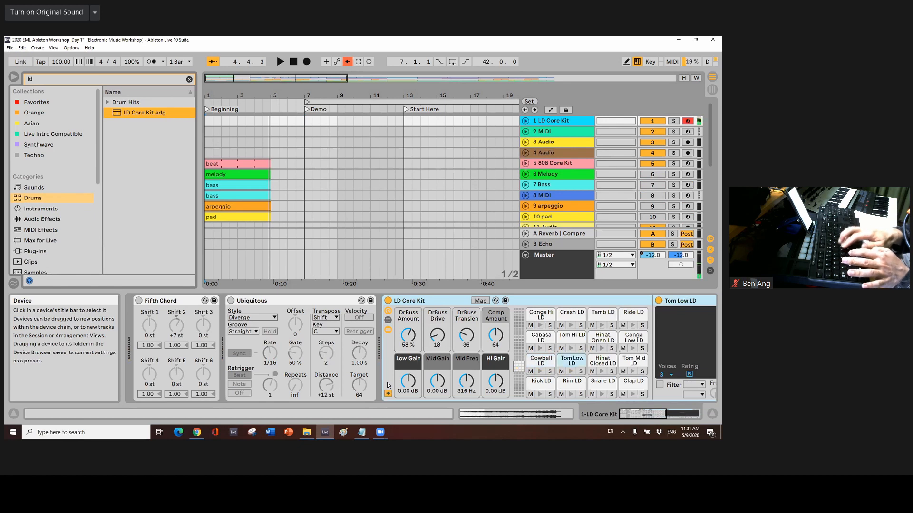
key("h")
key("g")
key("f")
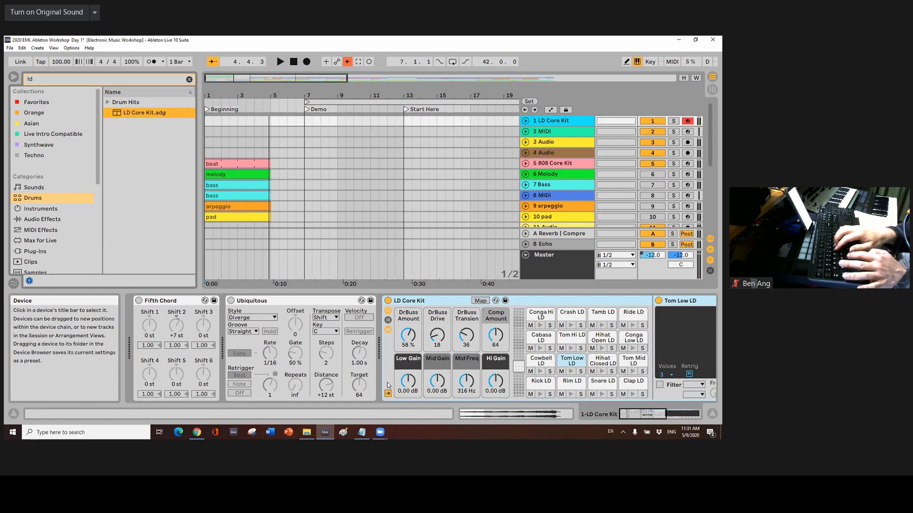
key("u")
key("y")
key("t")
key("y")
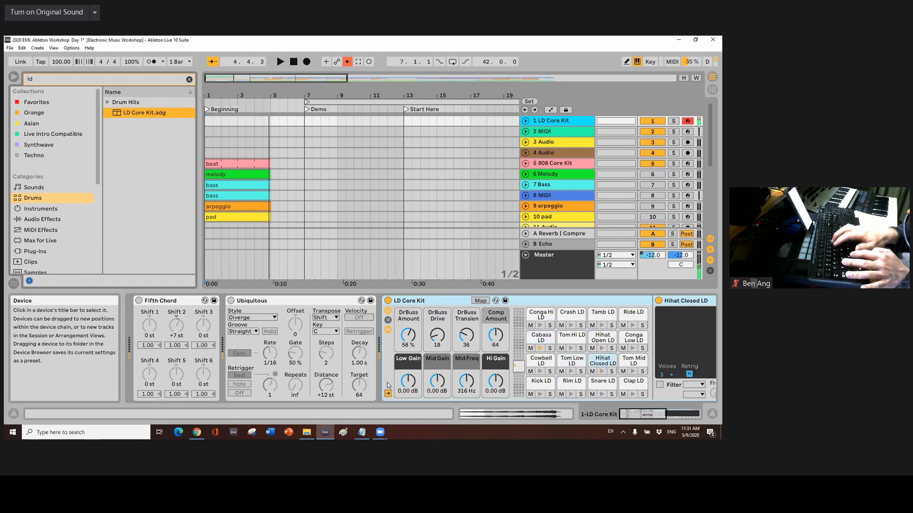
Audition the Hihat Closed LD, Cabasa LD and Hihat Open LD sounds with the computer MIDI keyboard.
key("u")
key("y")
key("u")
key("y")
key("t")
key("u")
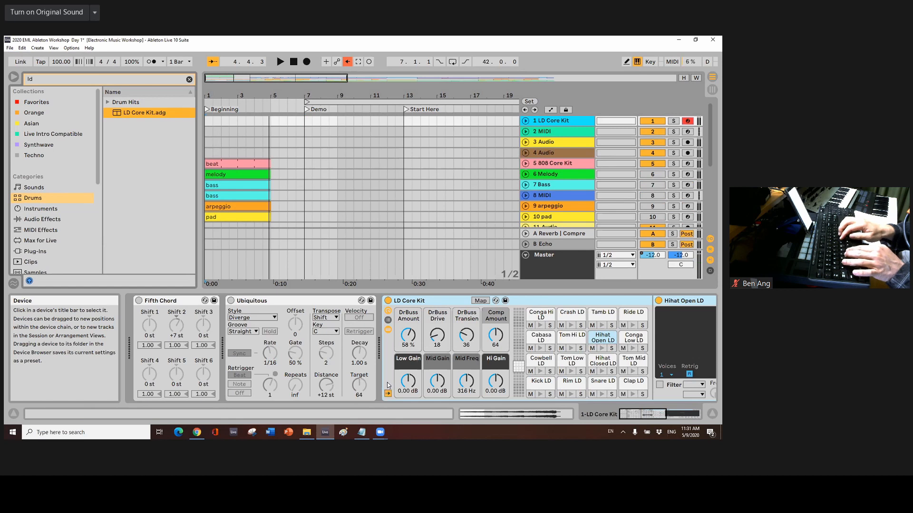
Audition the kit's highest pads, Conga Hi LD, Crash LD and Tamb LD, with the computer MIDI keyboard.
key("k")
key("o")
key("l")
key("o")
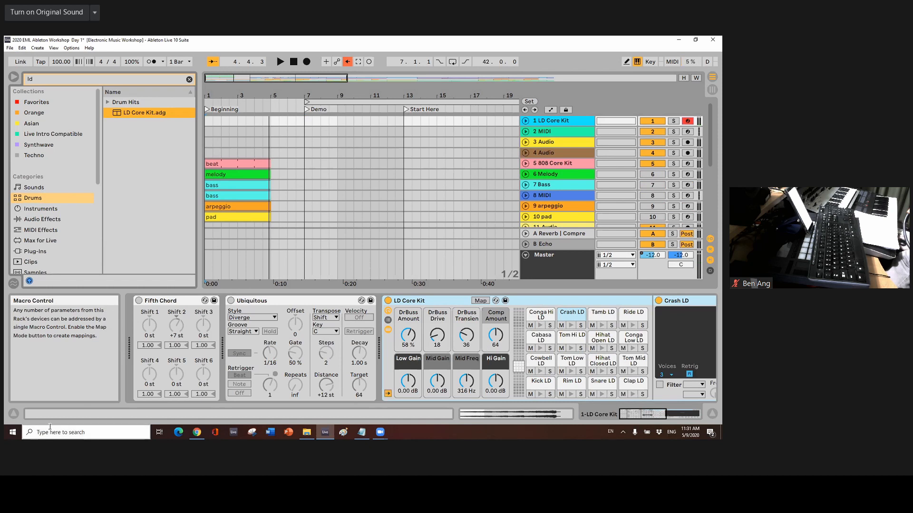
Search the Drums category for "808" and load the first 808 Core Kit.adg onto track 1 in place of LD Core Kit.
left_click(189, 81)
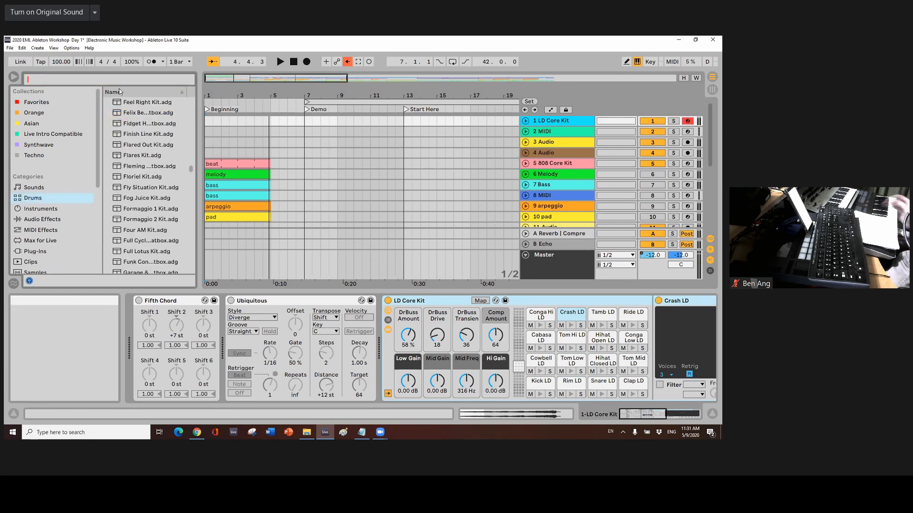
type("808")
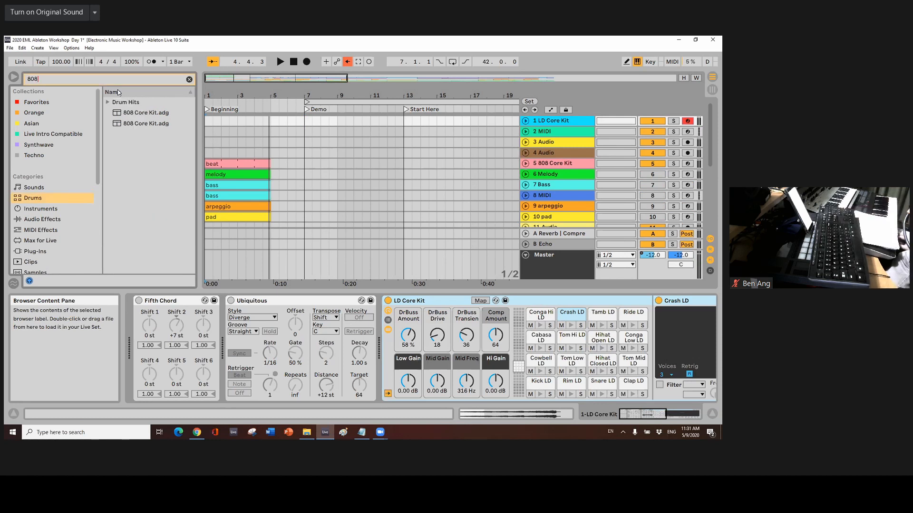
left_click(152, 114)
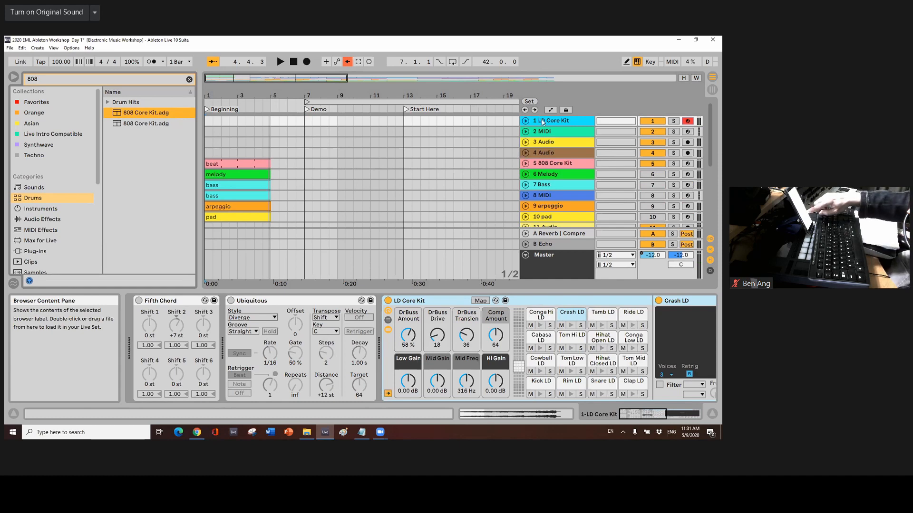
key("Return")
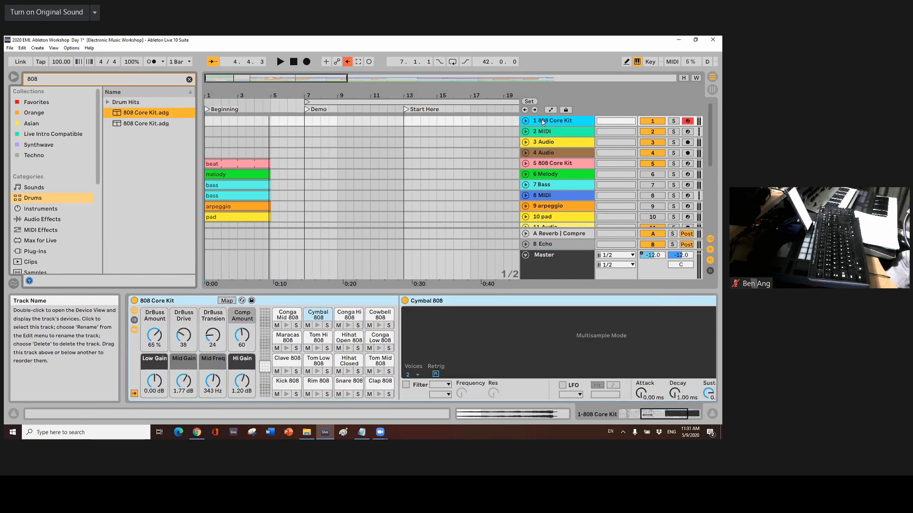
Insert an empty one-bar MIDI clip from 1.1.1 to 2.1.1 on track 1 and enlarge its note editor to show all drum rows.
left_click(207, 122)
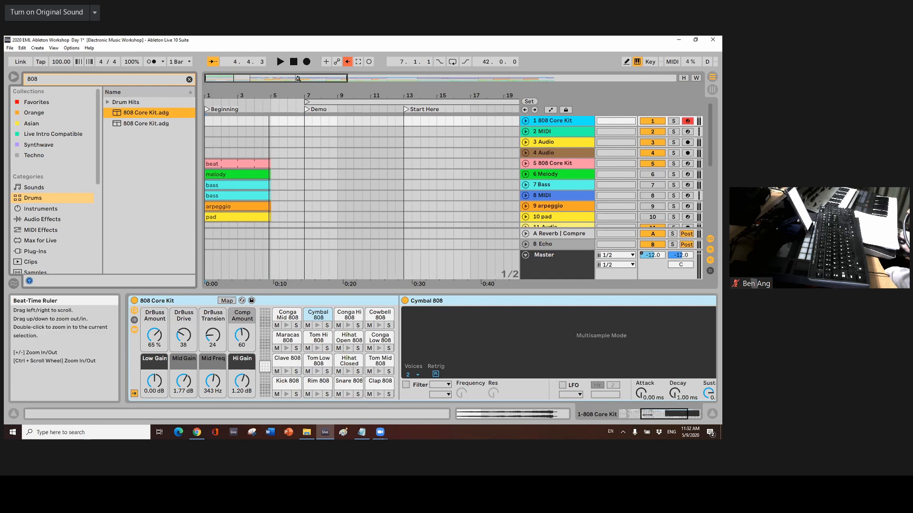
left_click_drag(296, 77, 228, 98)
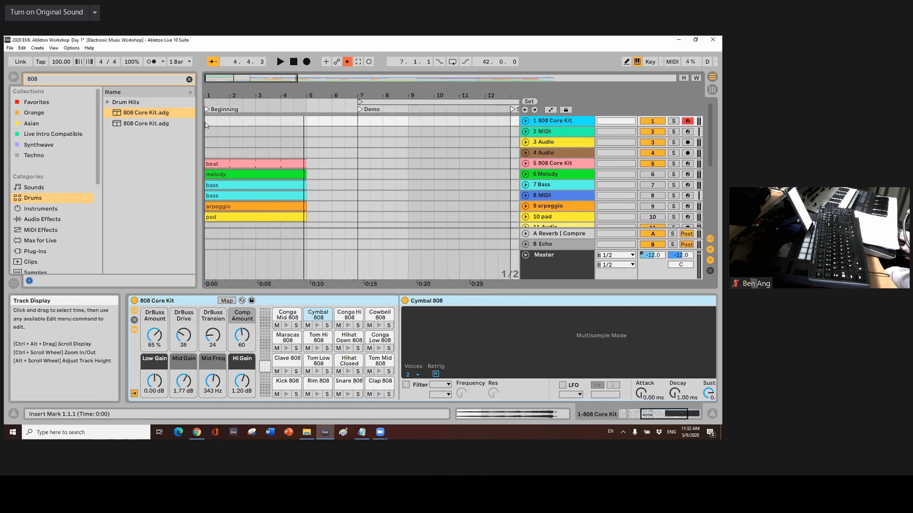
left_click_drag(223, 122, 227, 122)
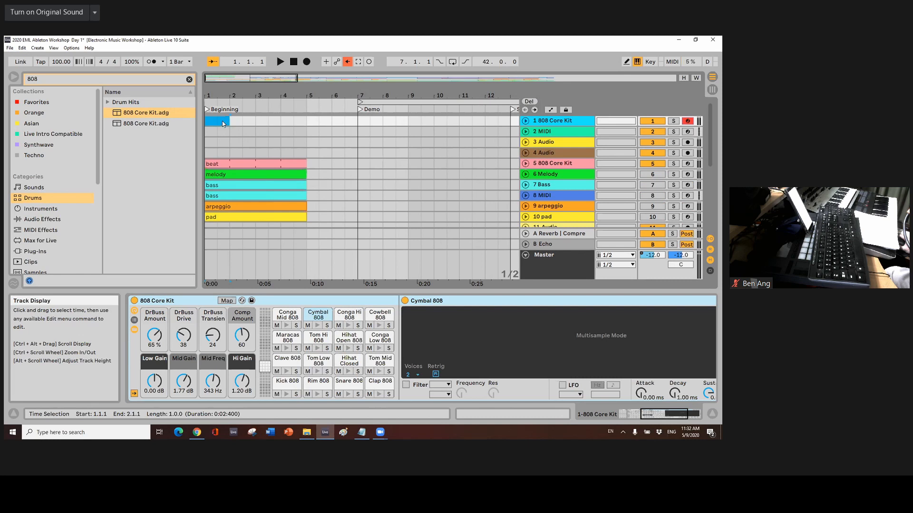
right_click(222, 122)
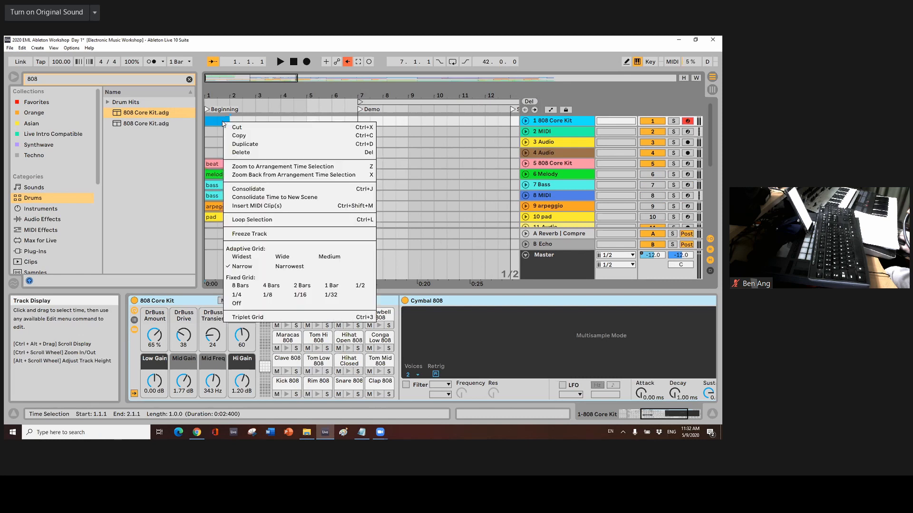
left_click(266, 207)
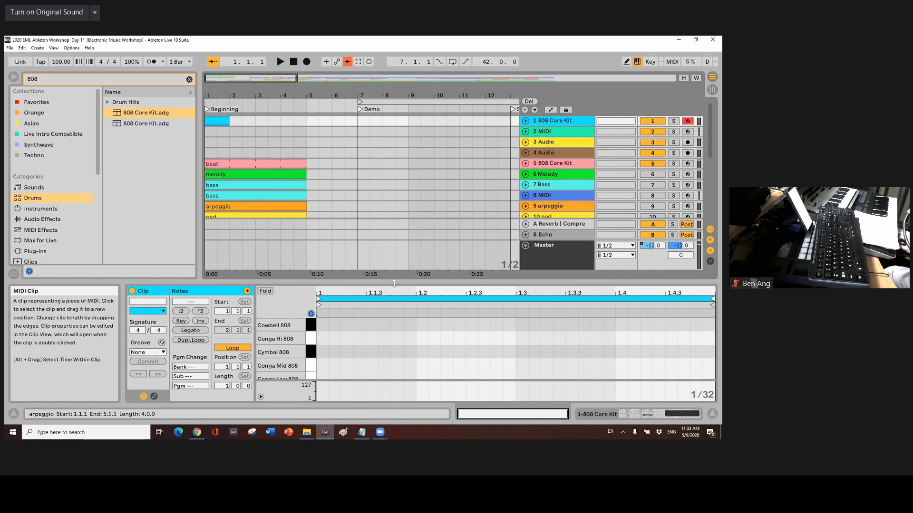
left_click_drag(396, 233, 412, 135)
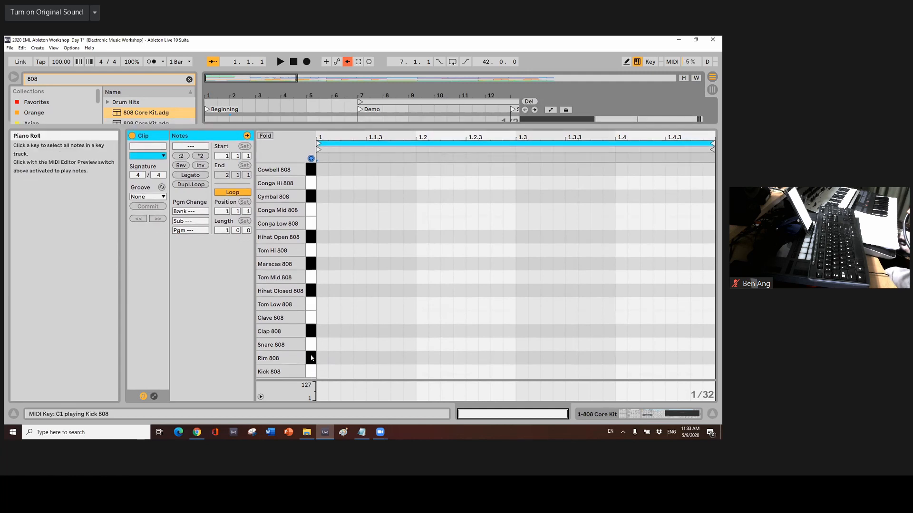
Audition the Clap 808, Tom Low 808 and Hihat Open 808 sounds from the clip's piano roll.
left_click(312, 336)
left_click(310, 305)
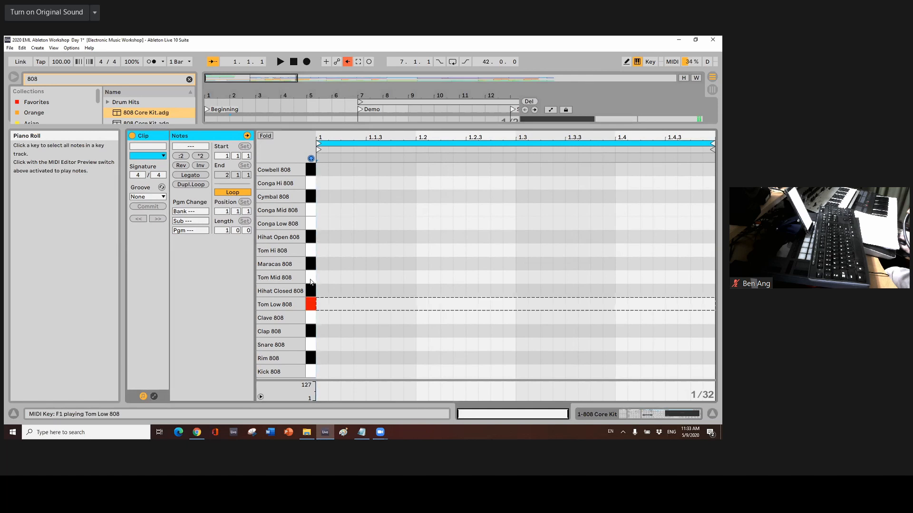
left_click(310, 237)
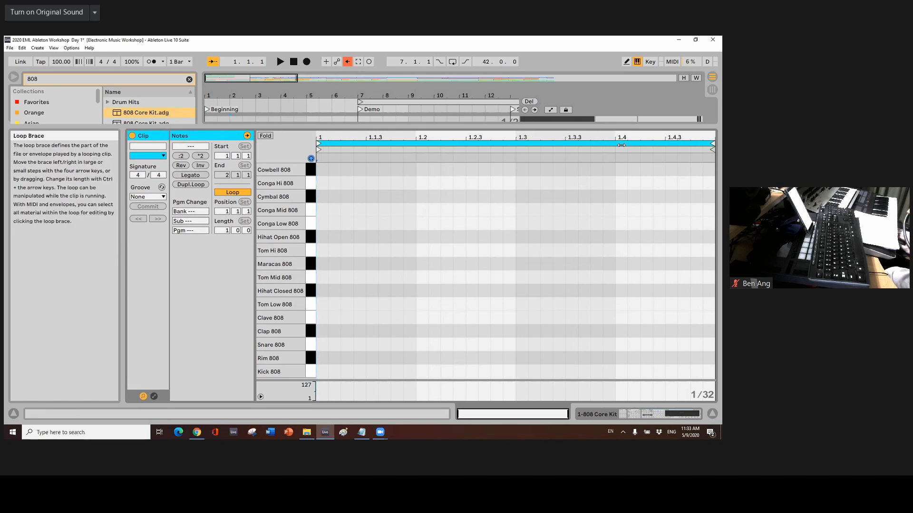
Set the note editor to a fixed 1/16 grid.
right_click(711, 397)
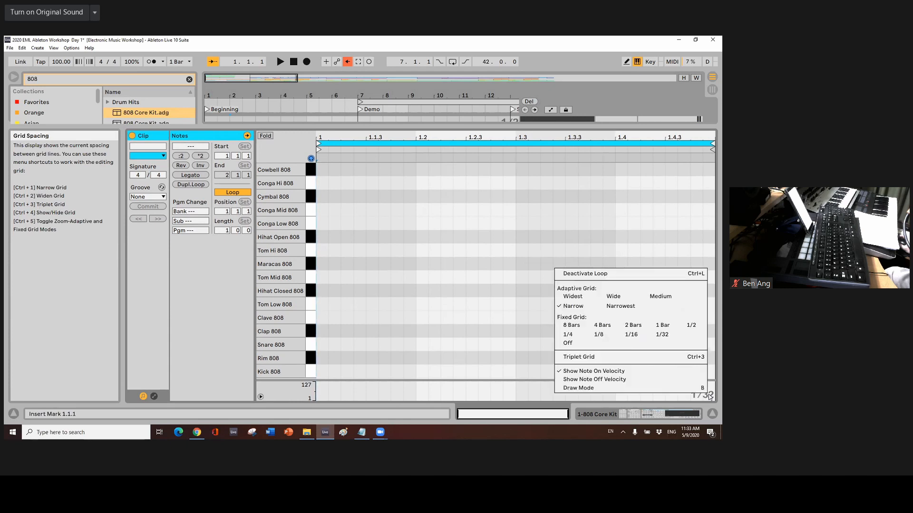
left_click(641, 336)
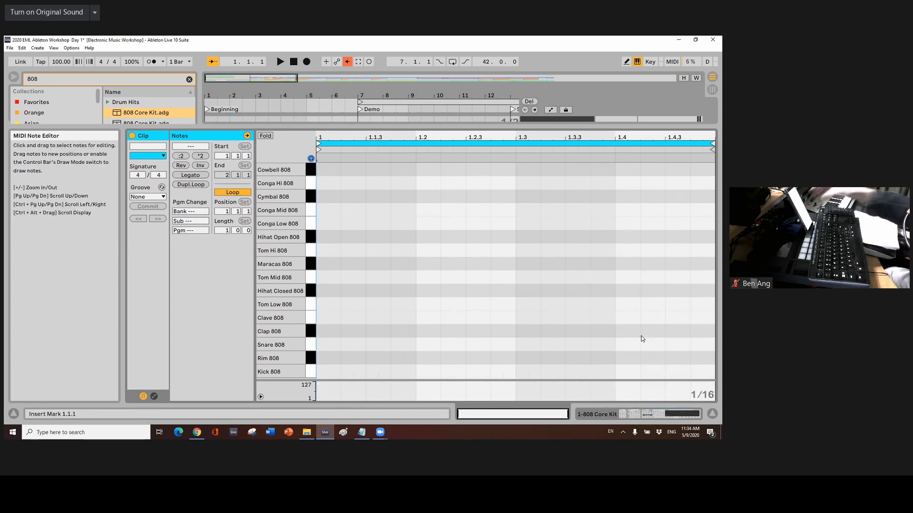
right_click(704, 394)
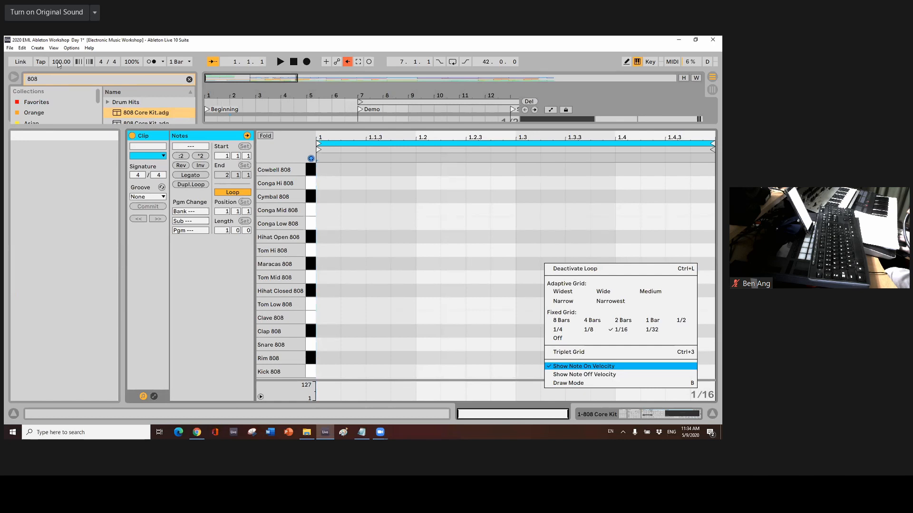
key("Escape")
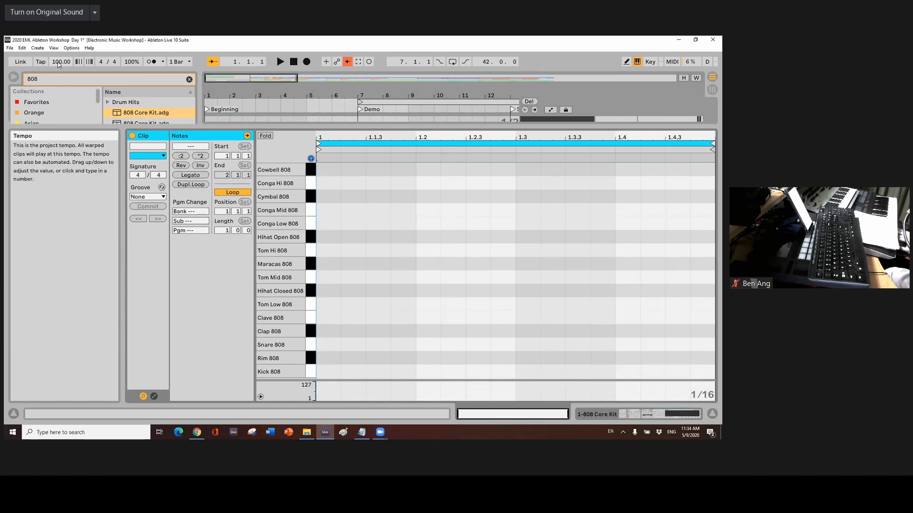
Set the project tempo to 90 BPM.
left_click(57, 63)
type("90")
key("Return")
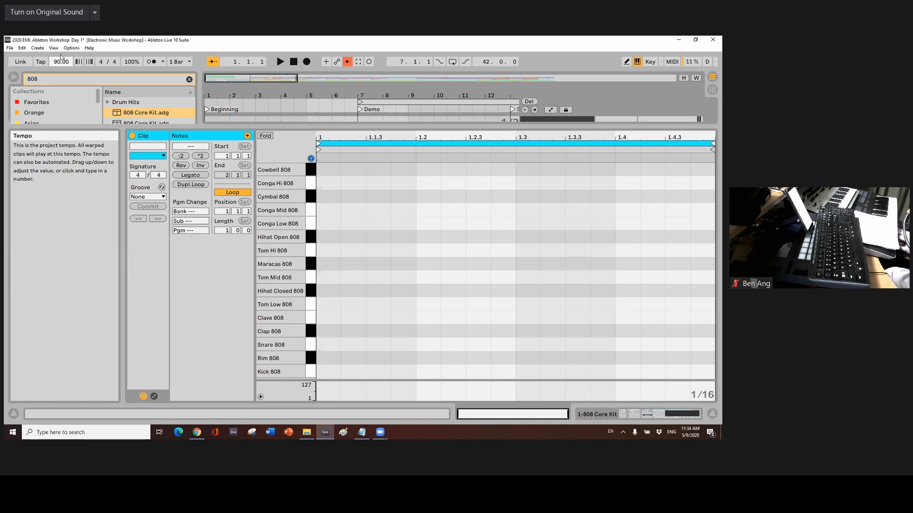
Enter Kick 808 notes at 1.1.1, 1.1.4 and 1.3.1, enabling Draw Mode after the first one.
double_click(327, 372)
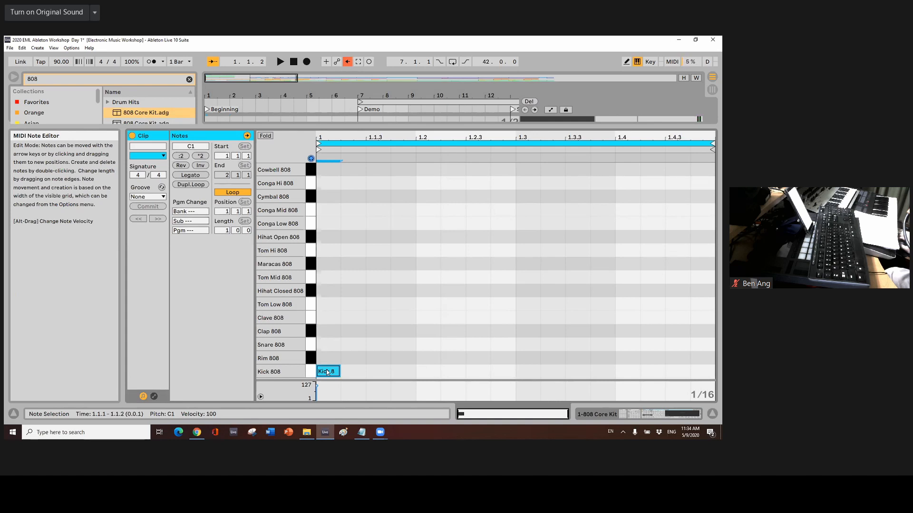
left_click(626, 62)
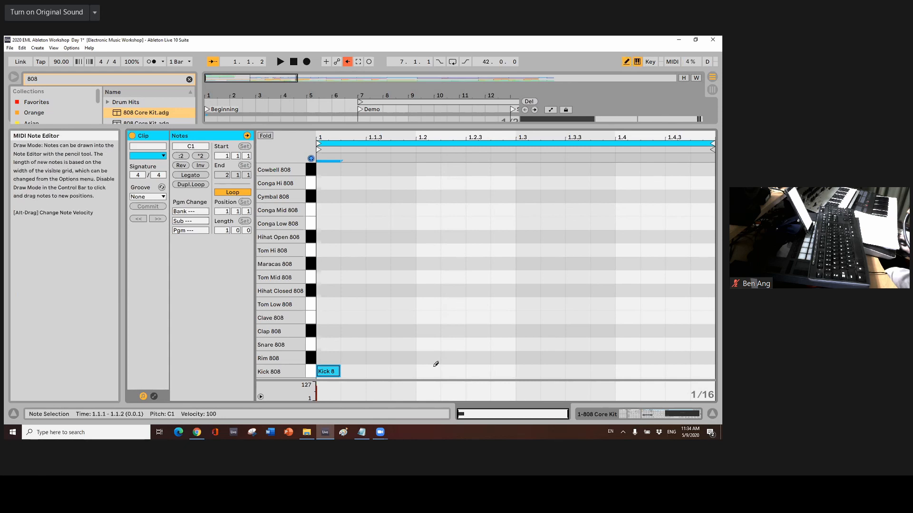
left_click(409, 369)
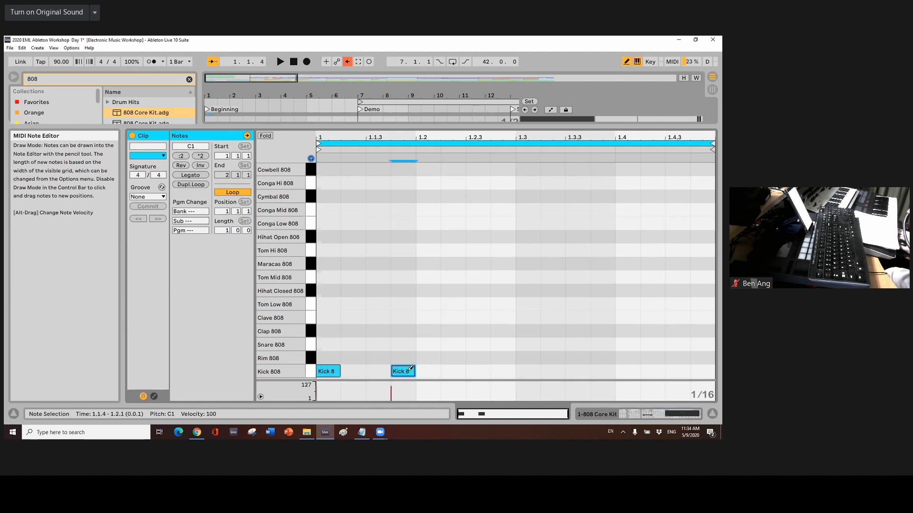
left_click(410, 369)
left_click(409, 369)
left_click(530, 372)
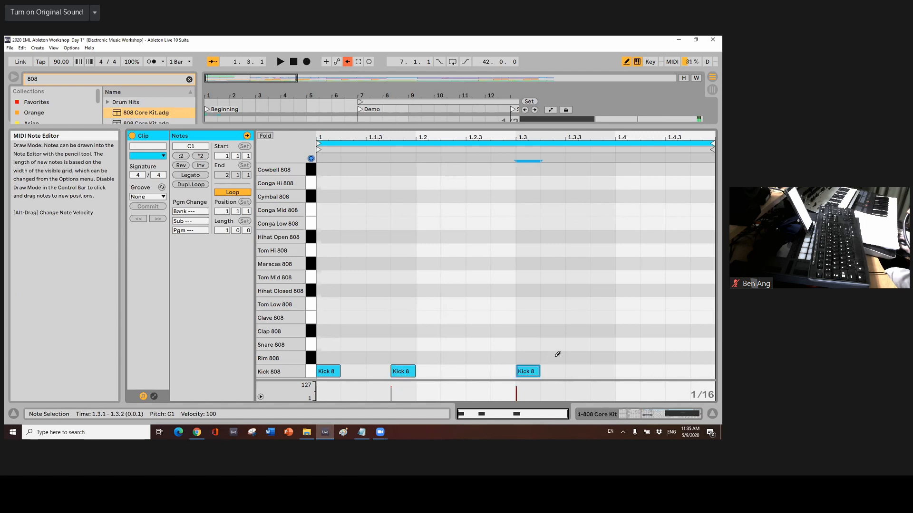
Draw Rim 808 notes at 1.3.2 and 1.1.2, and Kick 808 notes at 1.3.3 and 1.3.4.
left_click(562, 355)
left_click(584, 371)
left_click(608, 371)
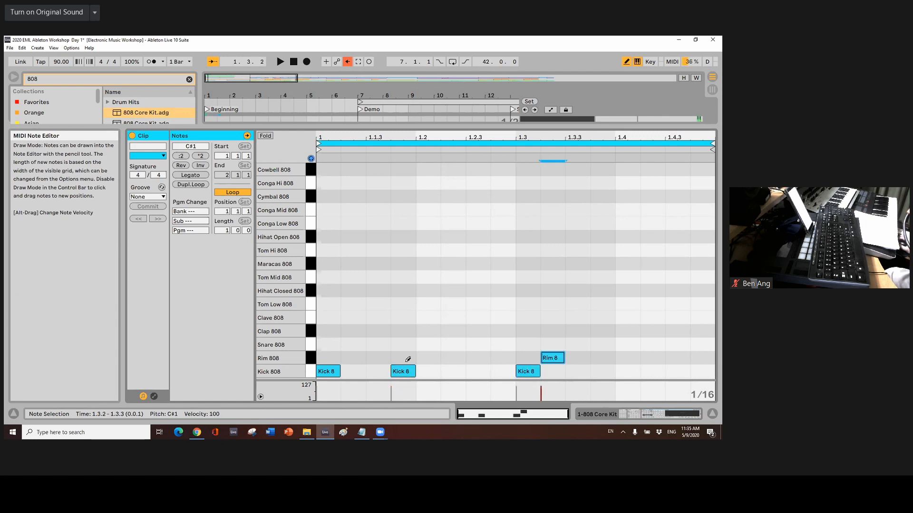
left_click(356, 358)
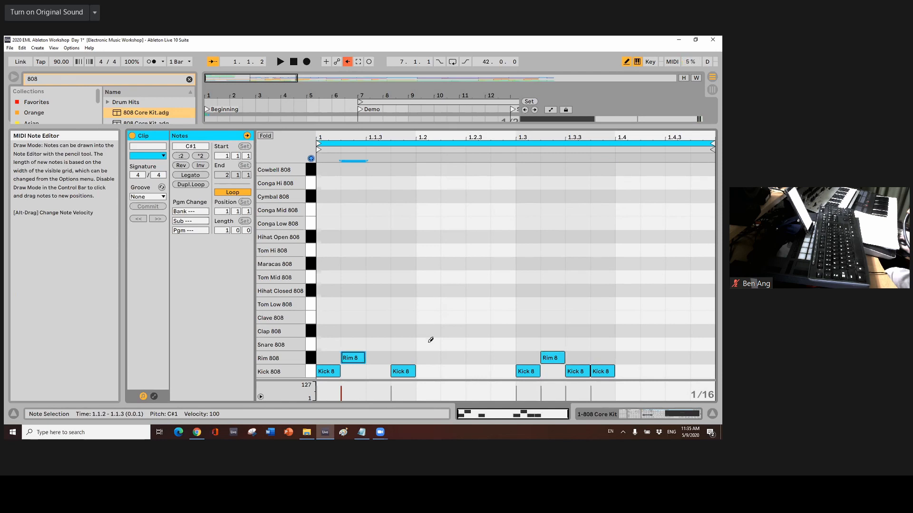
Draw Snare 808 notes at 1.2.1 and 1.4.1, and layer a Clap 808 note at 1.4.1.
left_click(430, 343)
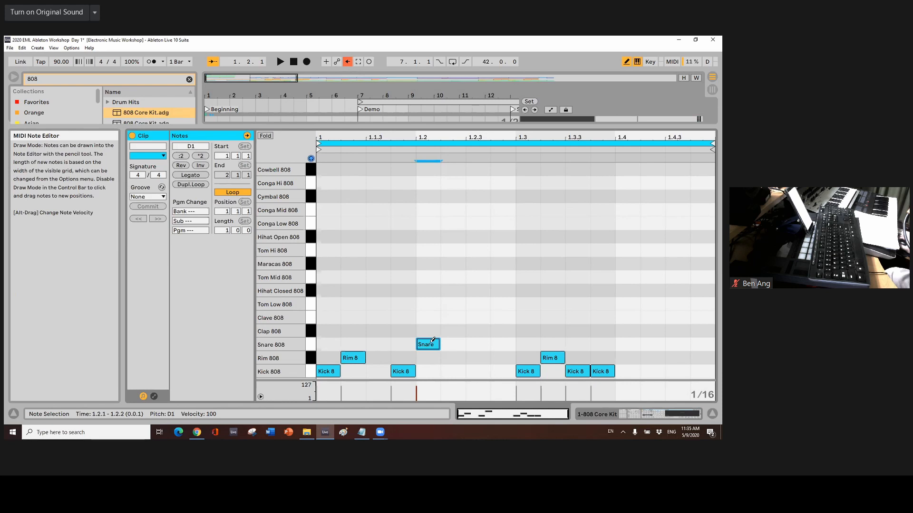
left_click(626, 343)
left_click(635, 329)
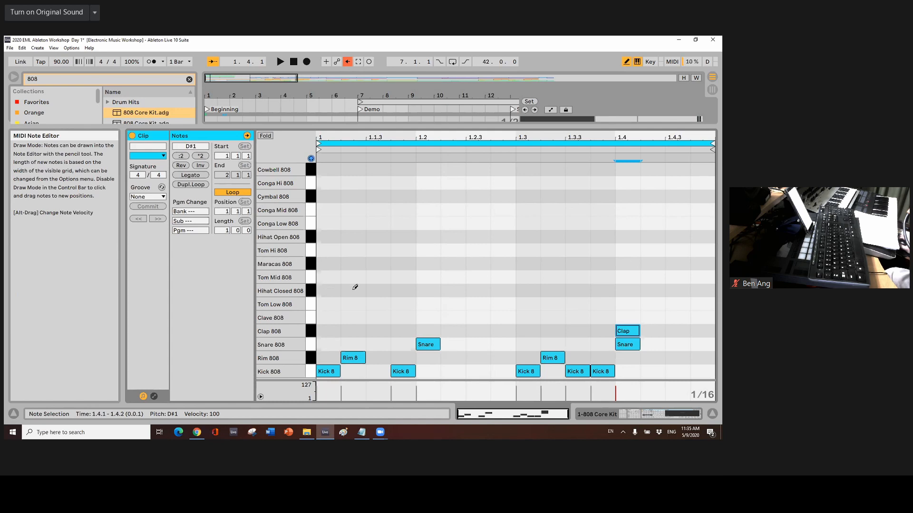
Fill the Hihat Closed 808 row with sixteenth notes across the bar, leaving the third sixteenth of each beat empty.
left_click(329, 290)
key("ctrl+d")
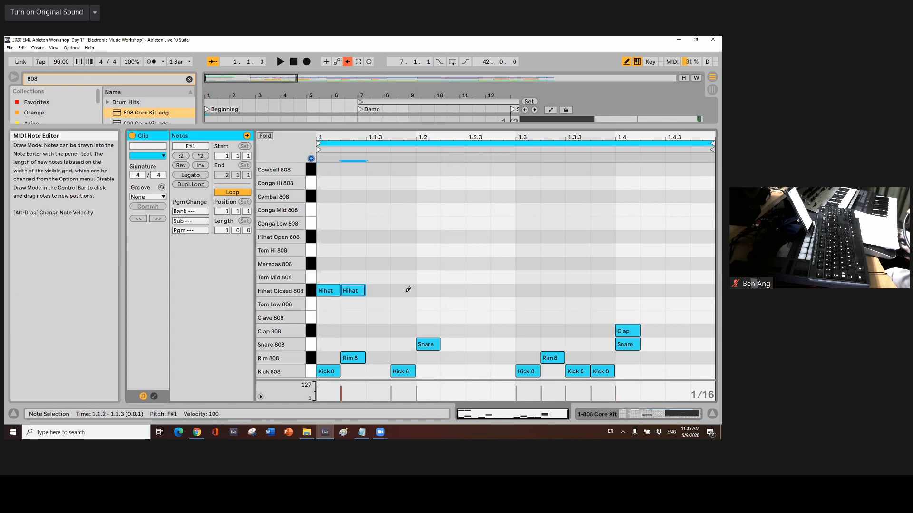
left_click(403, 290)
key("ctrl+d")
key("ctrl+d")
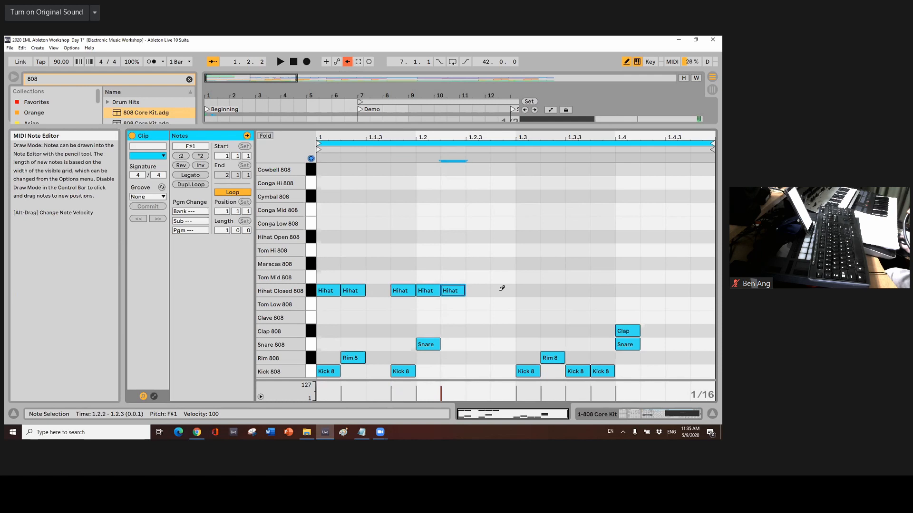
key("ctrl+d")
key("ctrl+d")
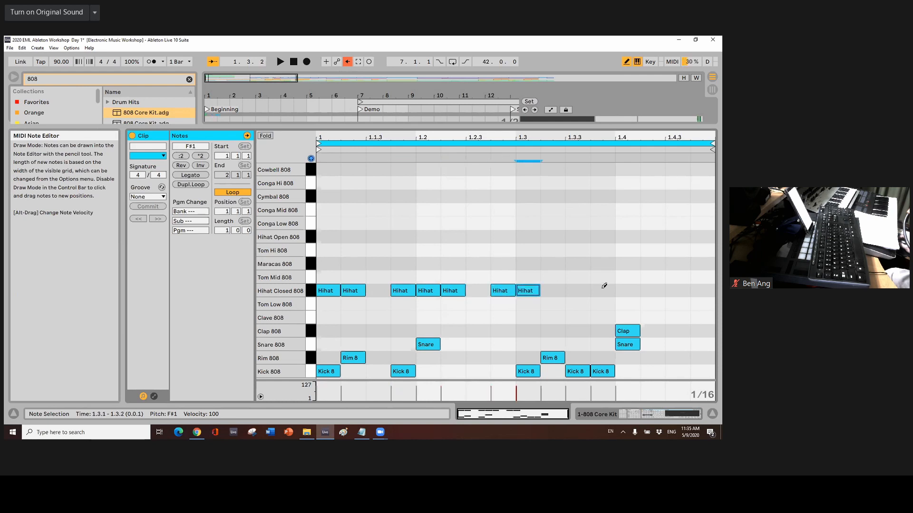
key("ctrl+d")
key("ctrl+d")
key("ctrl+d")
key("ctrl+d")
key("ctrl+d")
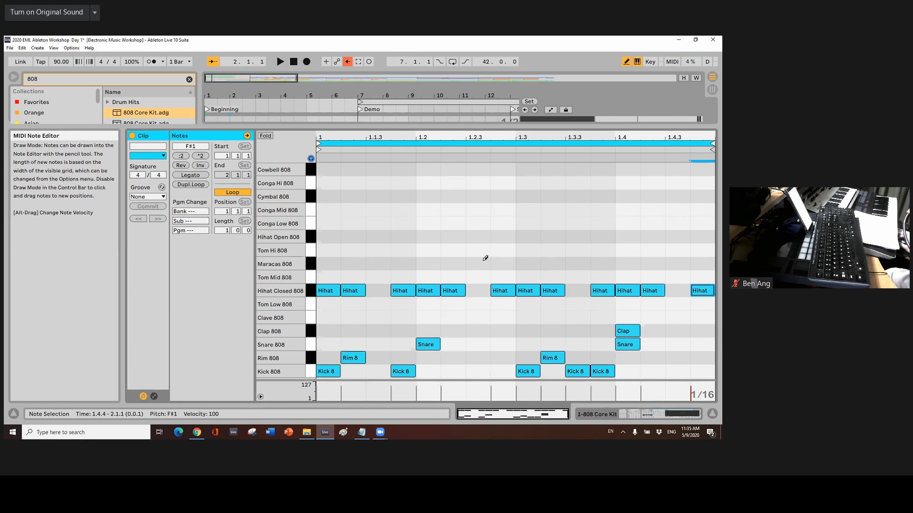
Draw Hihat Open 808 notes at 1.2.3 and 1.4.3, and shrink the note editor to reveal the arrangement tracks.
left_click(481, 236)
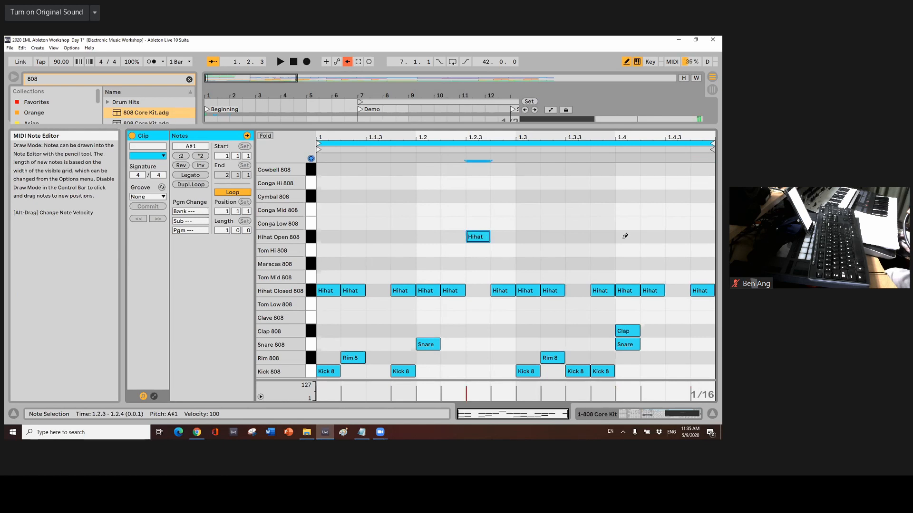
left_click(687, 235)
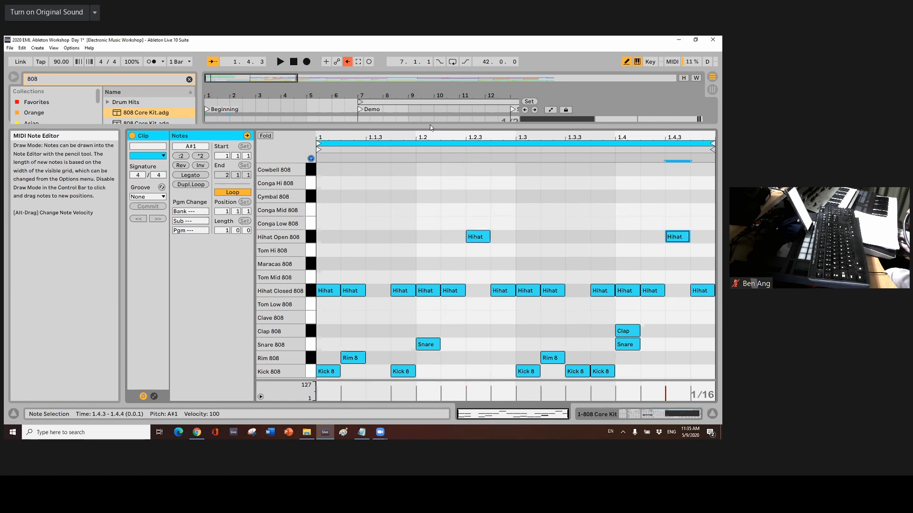
left_click_drag(430, 127, 430, 290)
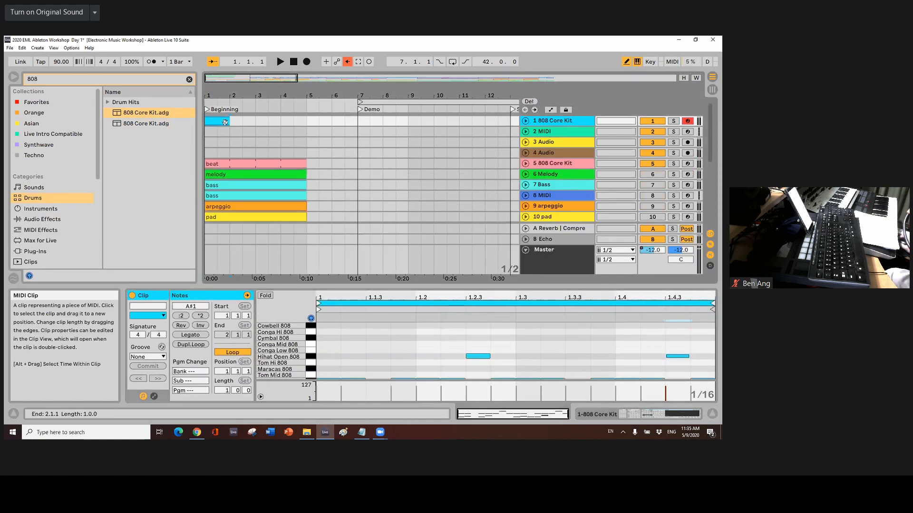
left_click_drag(236, 245, 236, 242)
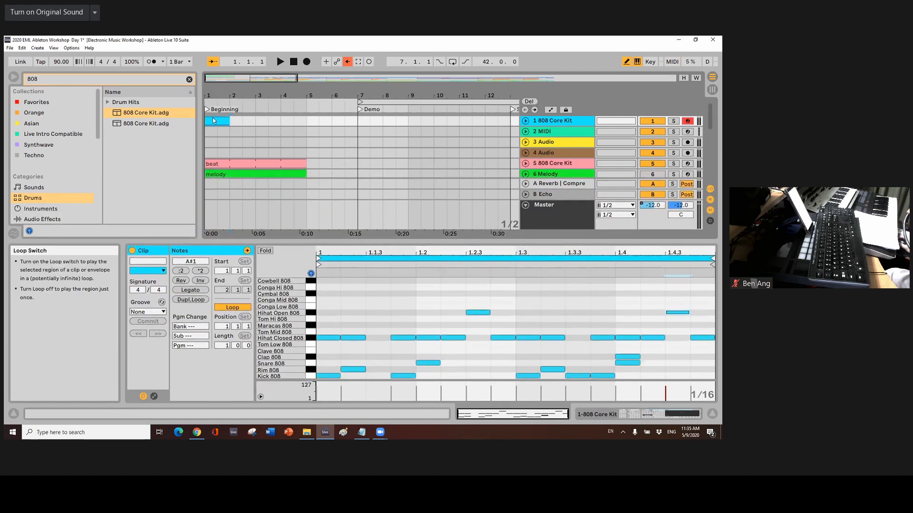
Unfold track 1 and play back the one-bar drum beat from the start.
left_click(526, 121)
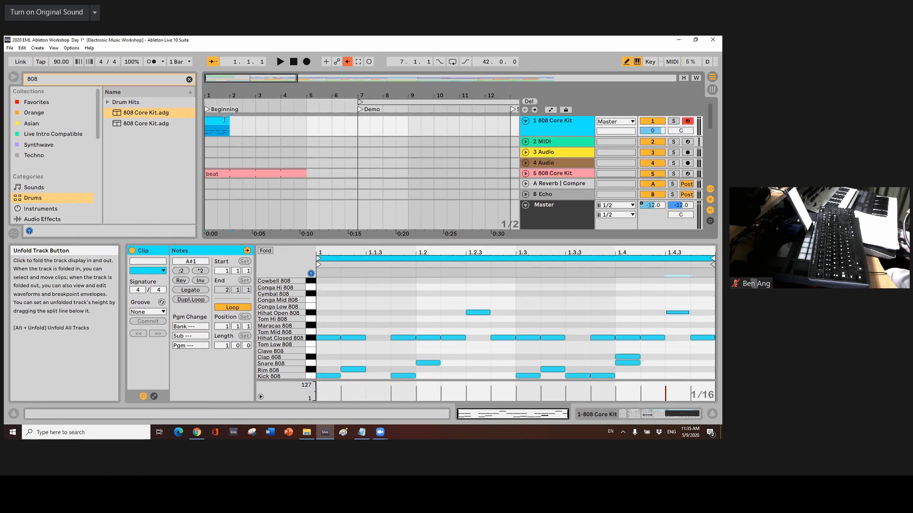
left_click_drag(297, 127, 230, 127)
left_click(280, 61)
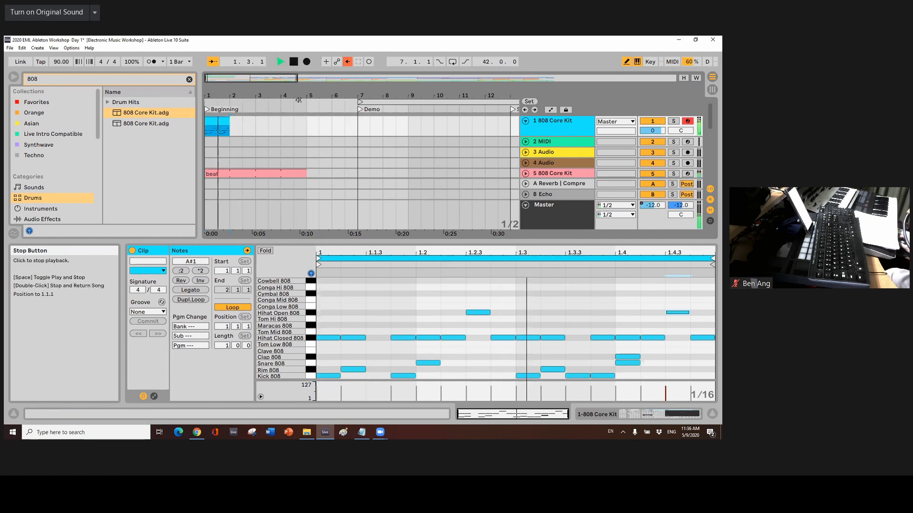
key("space")
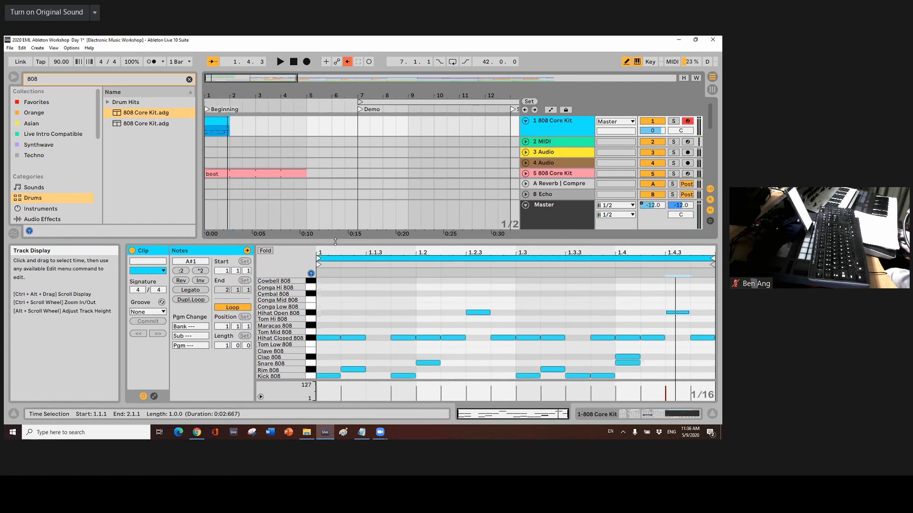
Duplicate the drum clip's loop twice to four bars, extending the track 1 arrangement clip to bar 3 and finally to bar 5.
left_click_drag(335, 242, 335, 213)
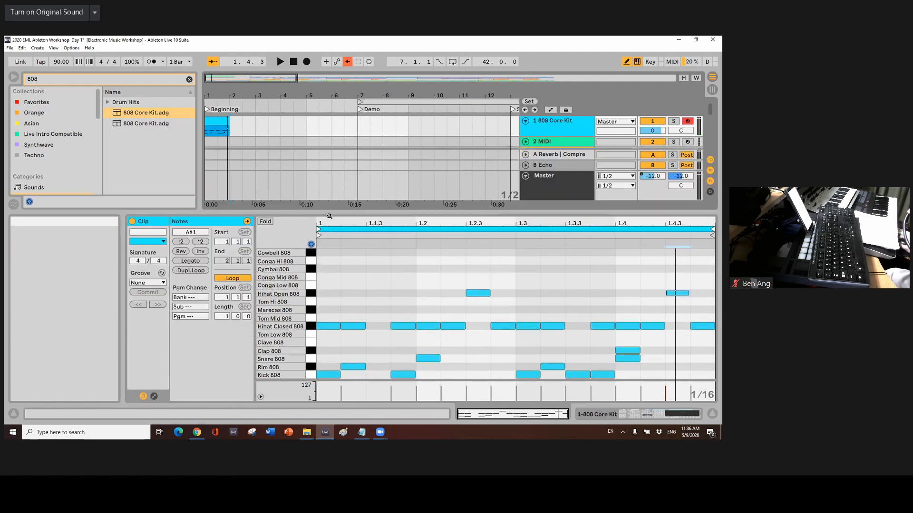
left_click(191, 269)
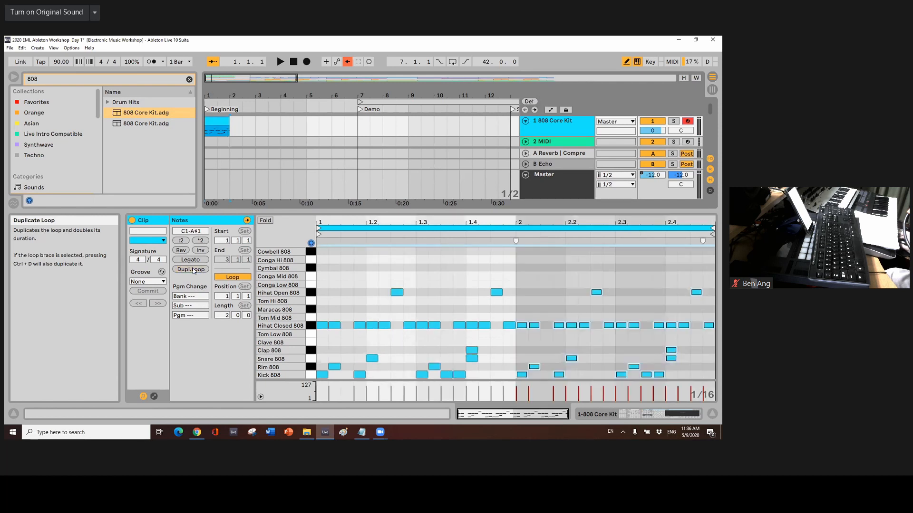
left_click(226, 120)
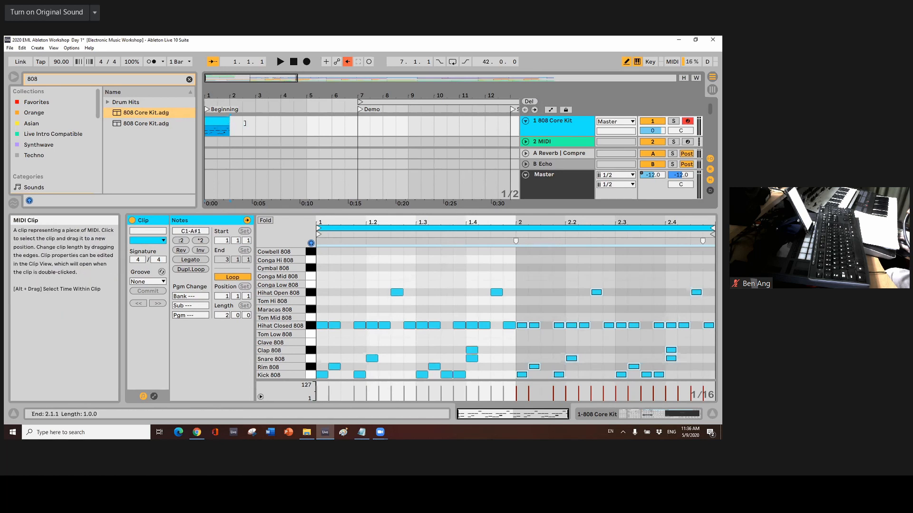
left_click_drag(254, 123, 255, 123)
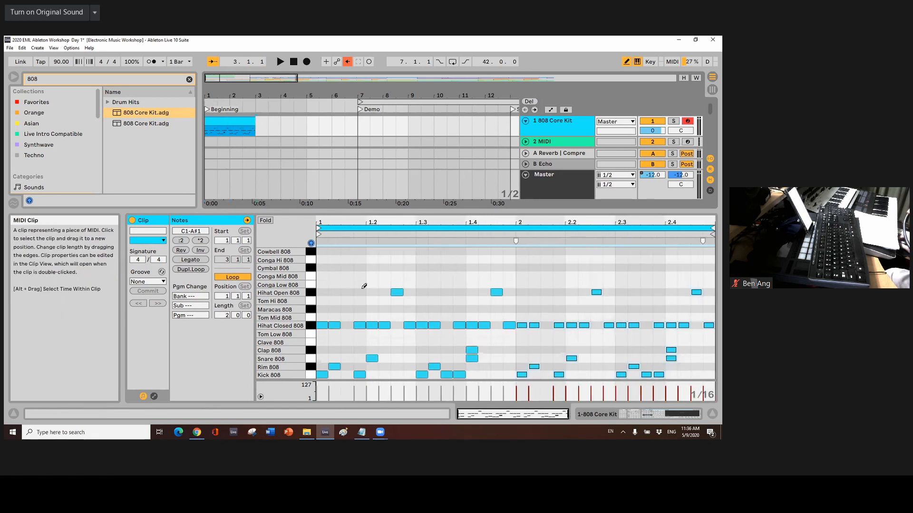
left_click(203, 269)
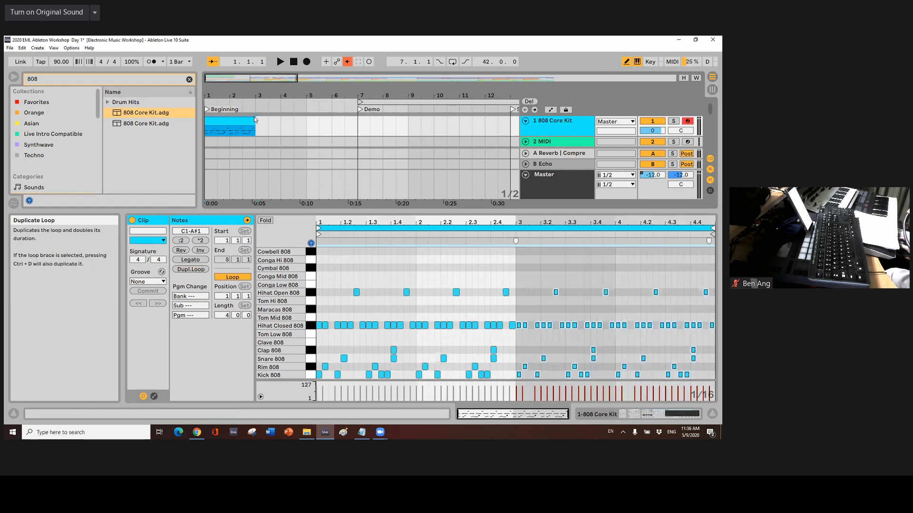
left_click_drag(278, 121, 309, 123)
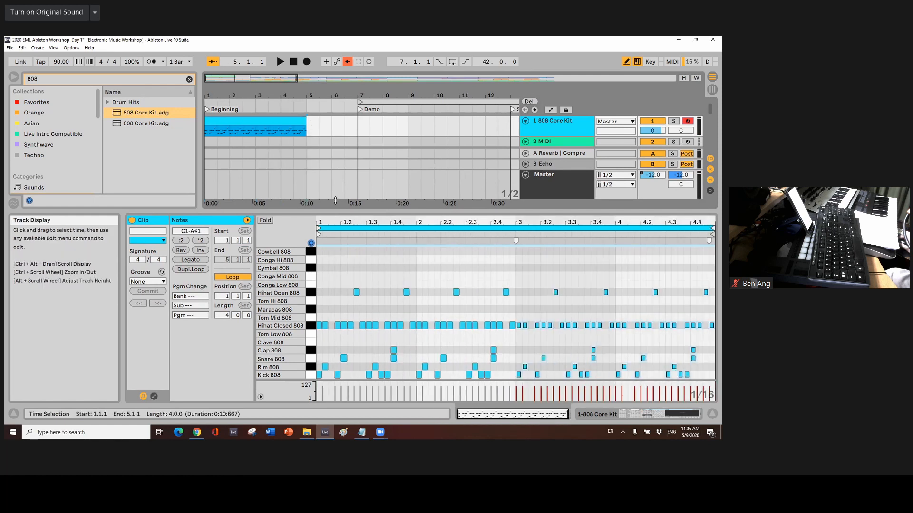
Enlarge track 1 in the arrangement and remove all Kick 808 notes from bar 3 of the drum clip.
left_click_drag(335, 211, 335, 239)
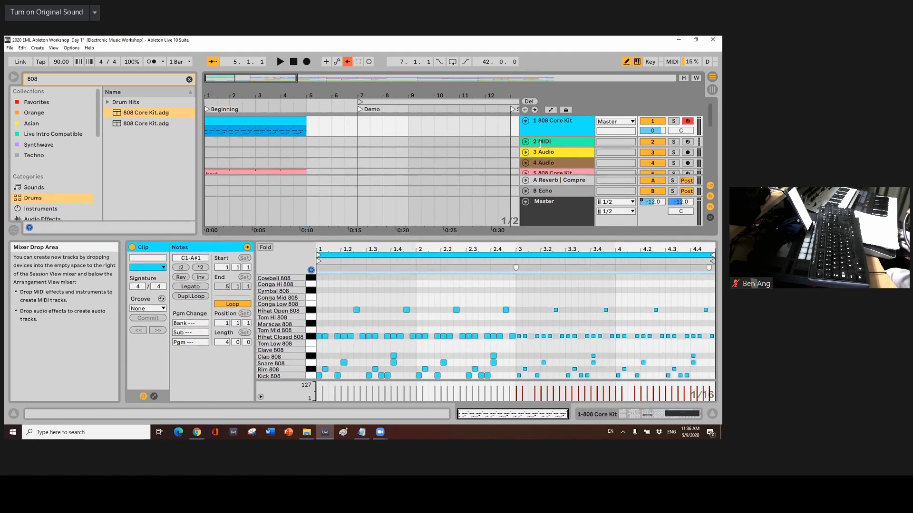
left_click_drag(541, 138, 537, 171)
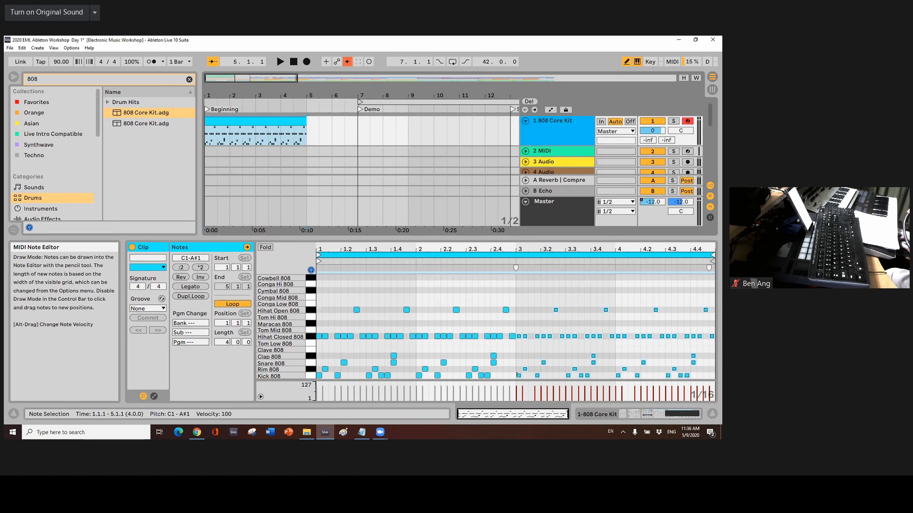
left_click(536, 375)
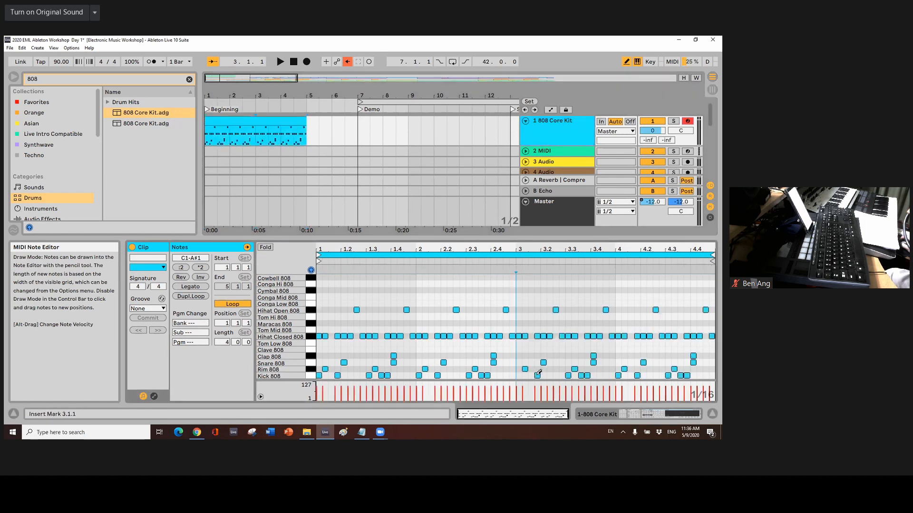
key("Delete")
left_click(572, 375)
left_click(586, 375)
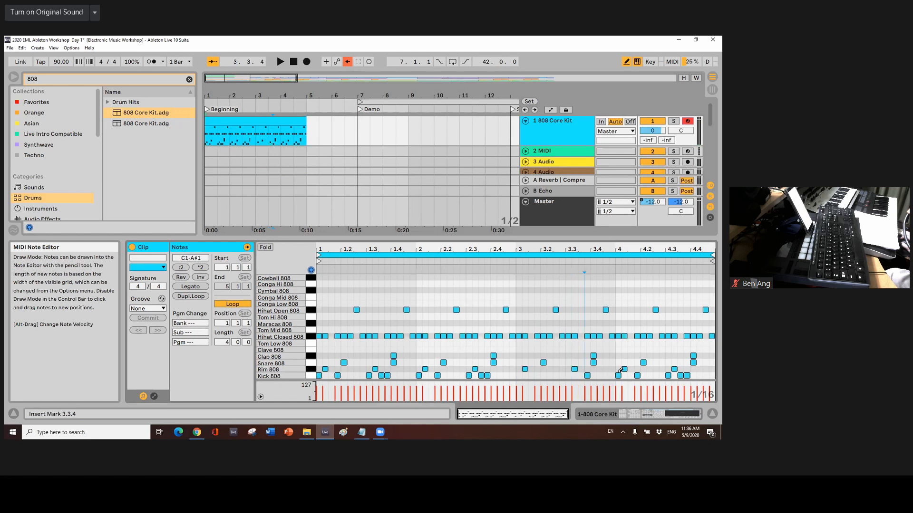
key("Delete")
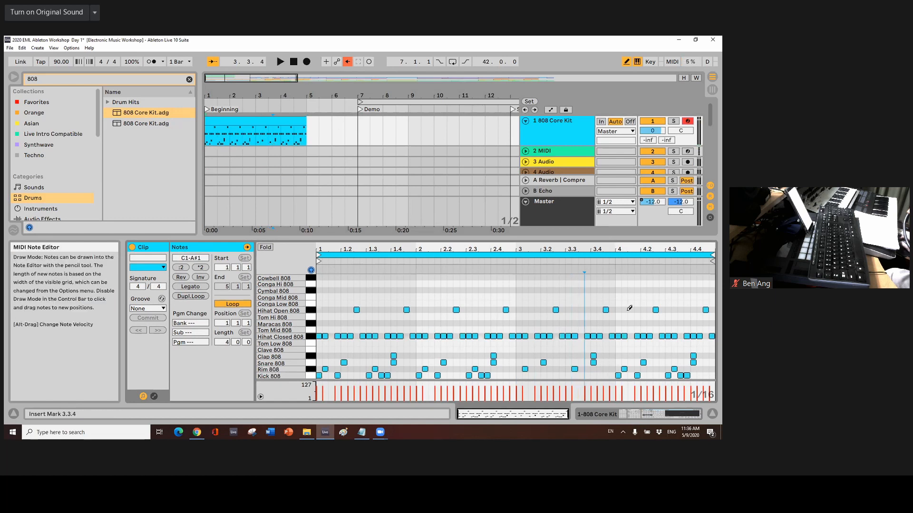
Remove the Hihat Closed 808 notes in bar 1 from 1.1.1 through 1.3.2.
left_click(319, 337)
left_click(325, 337)
left_click(338, 337)
left_click(344, 336)
left_click(351, 337)
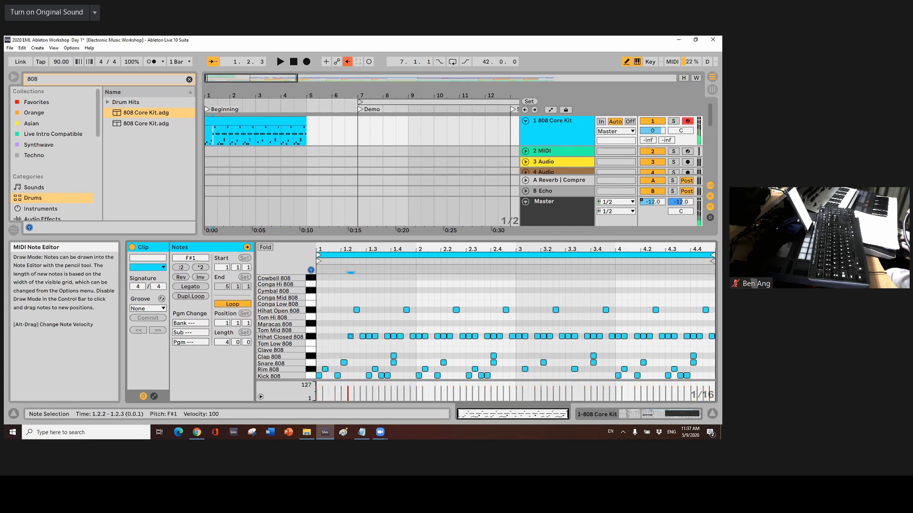
left_click(375, 337)
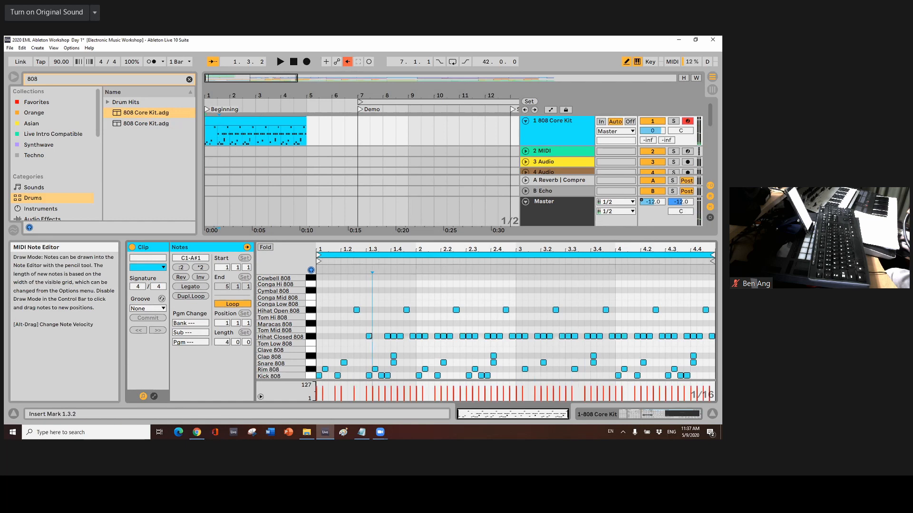
left_click(369, 336)
Draw Clap 808 and Snare 808 notes at 4.4.3 and 4.4.4 as a fill ending the four-bar clip.
left_click(705, 355)
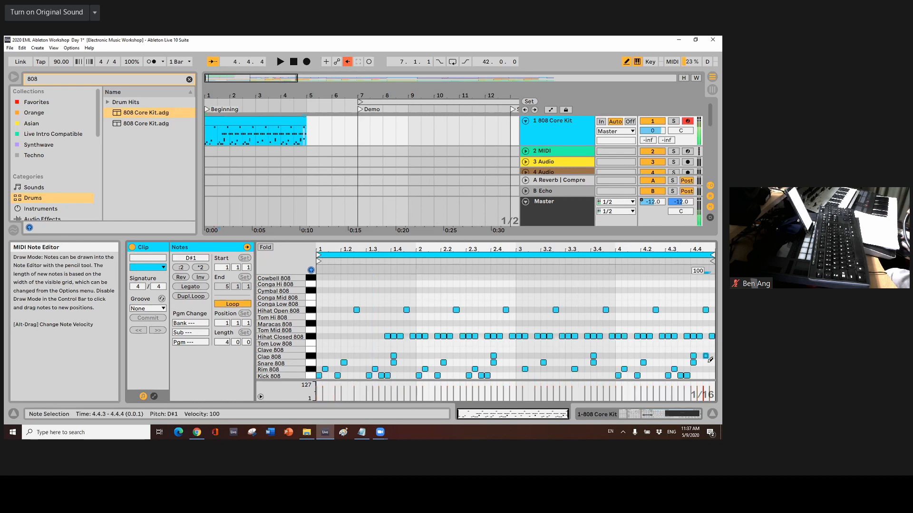
left_click(711, 356)
left_click(706, 363)
left_click(712, 362)
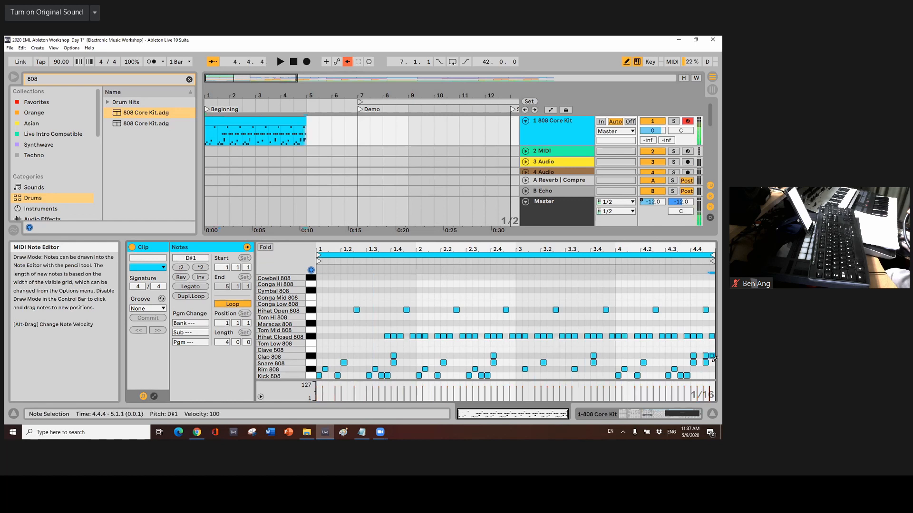
Play back the four-bar drum beat from the beginning and stop playback after it ends.
left_click(293, 62)
left_click(279, 62)
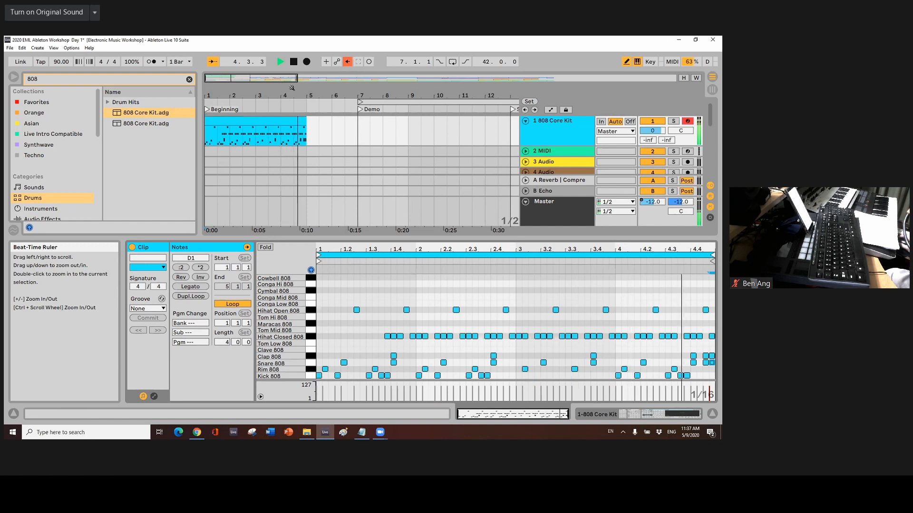
left_click(294, 63)
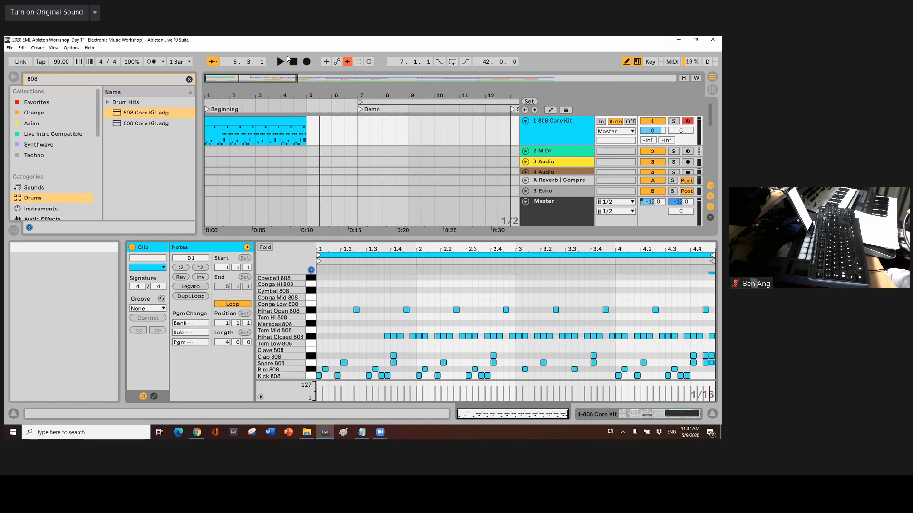
left_click(215, 171)
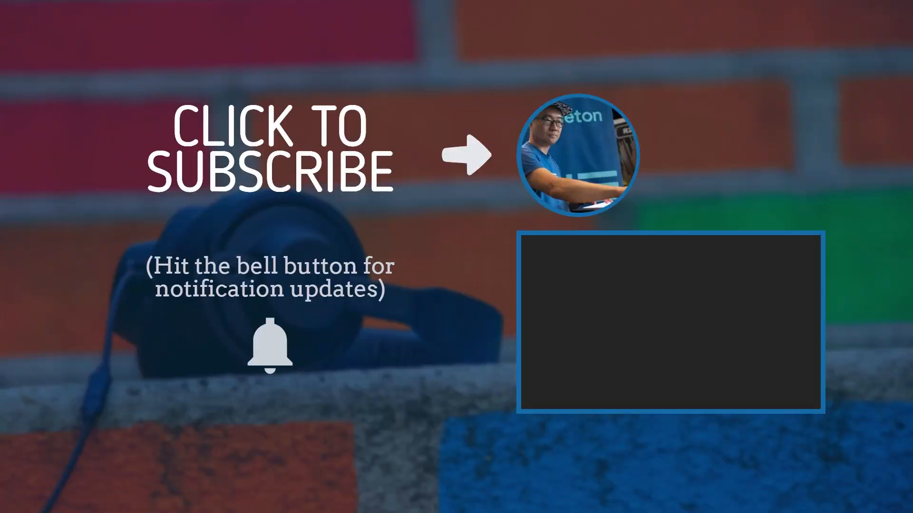